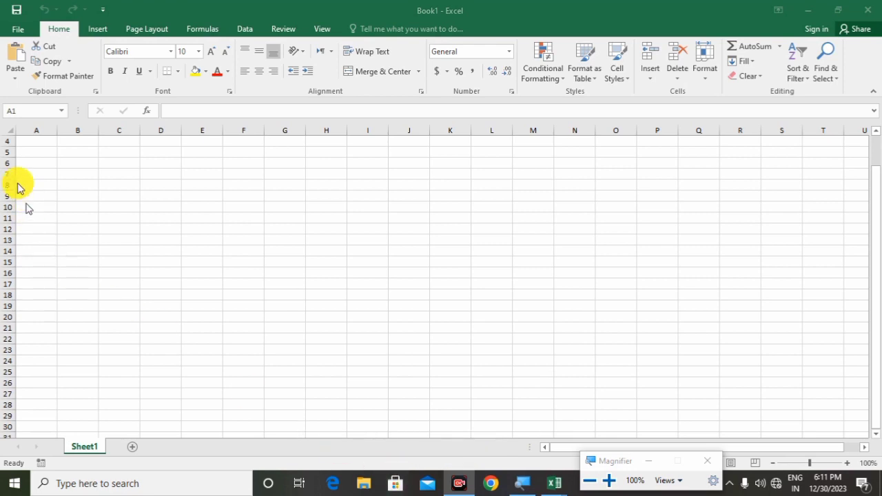
Open the recent workbook "pivot table" and look across the sales data from the employee columns to the DATE column
{"action": "left_click", "coordinate": [20, 31]}
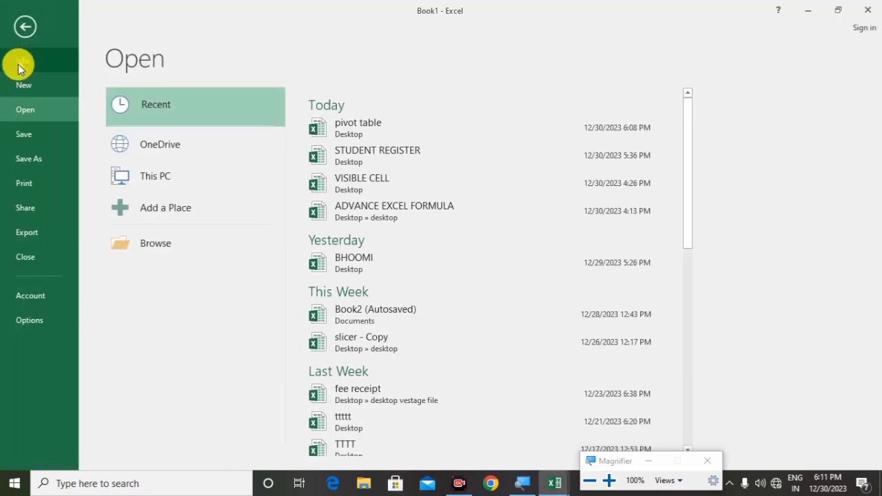
{"action": "left_click", "coordinate": [402, 128]}
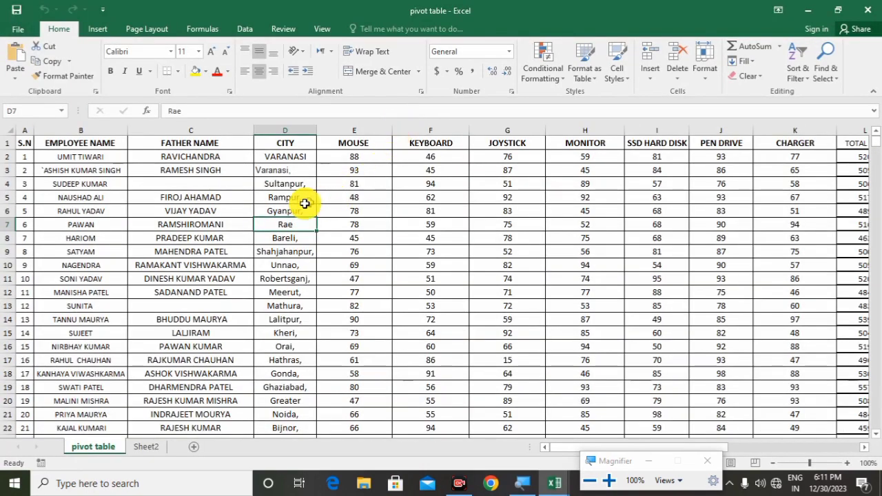
{"action": "left_click", "coordinate": [231, 210]}
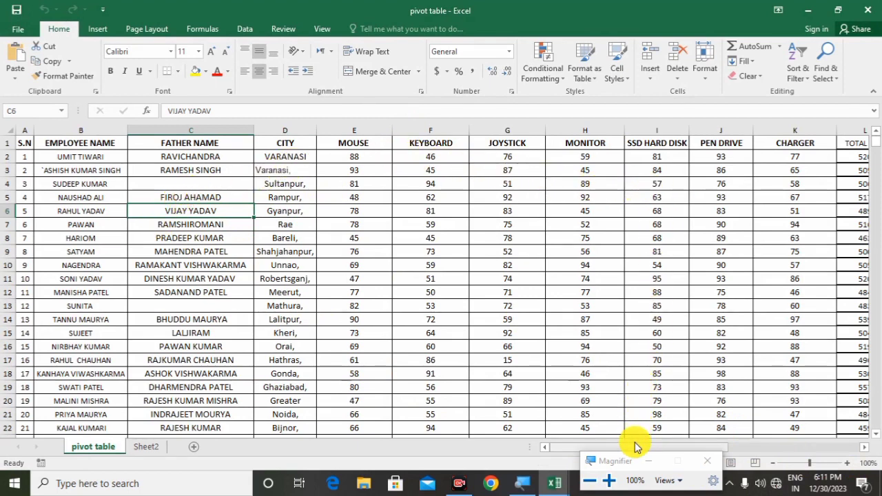
{"action": "left_click_drag", "start_coordinate": [634, 446], "coordinate": [695, 447]}
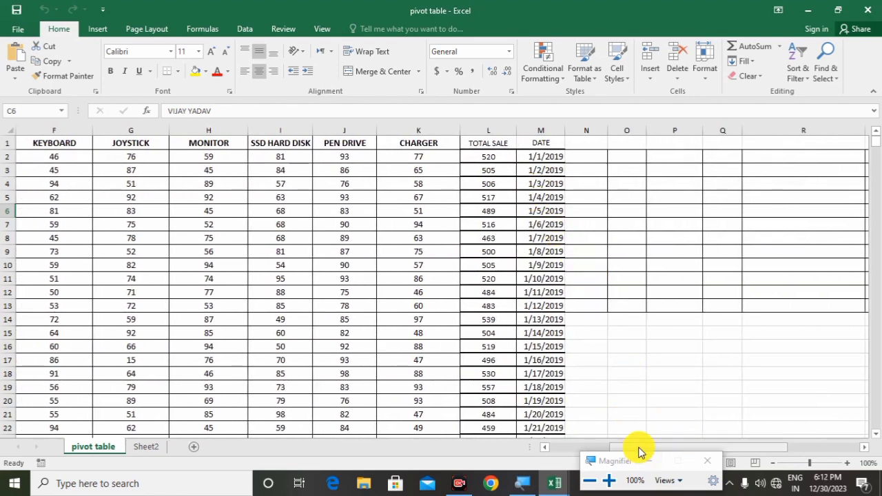
{"action": "left_click_drag", "start_coordinate": [639, 448], "coordinate": [561, 448]}
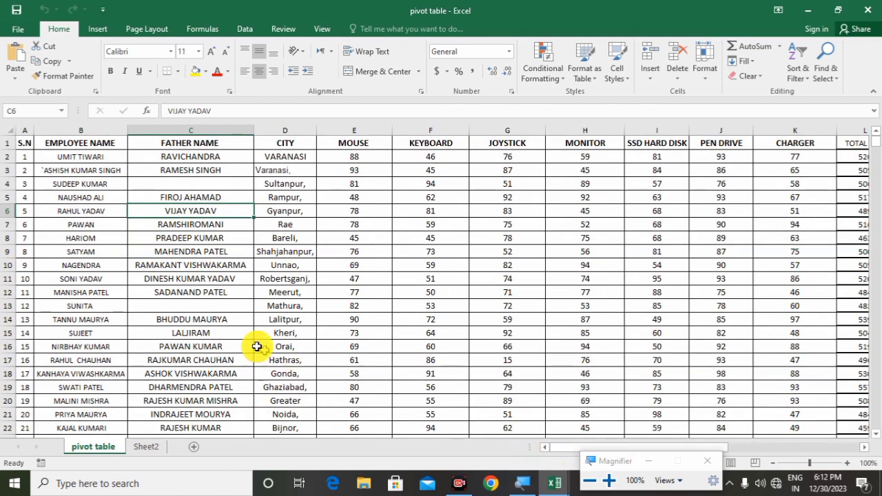
Create a PivotTable on a new worksheet from the entire sales data range A1:M1463
{"action": "left_click", "coordinate": [107, 236]}
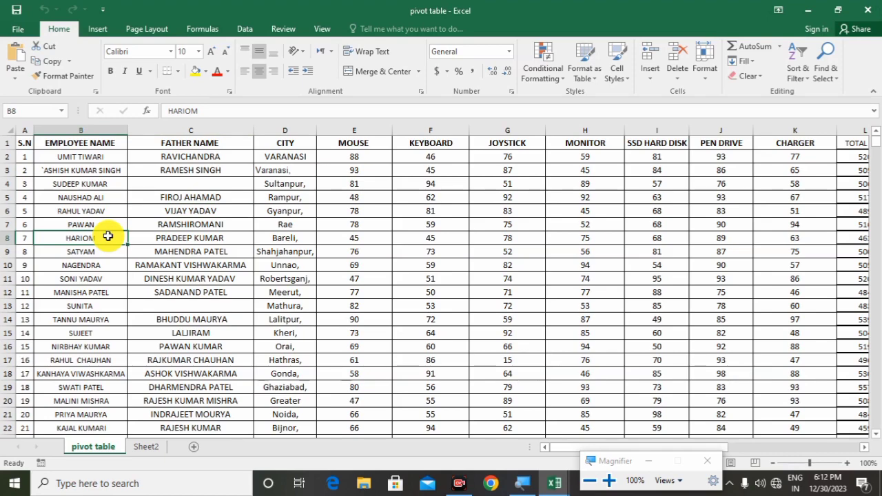
{"action": "key", "text": "ctrl+a"}
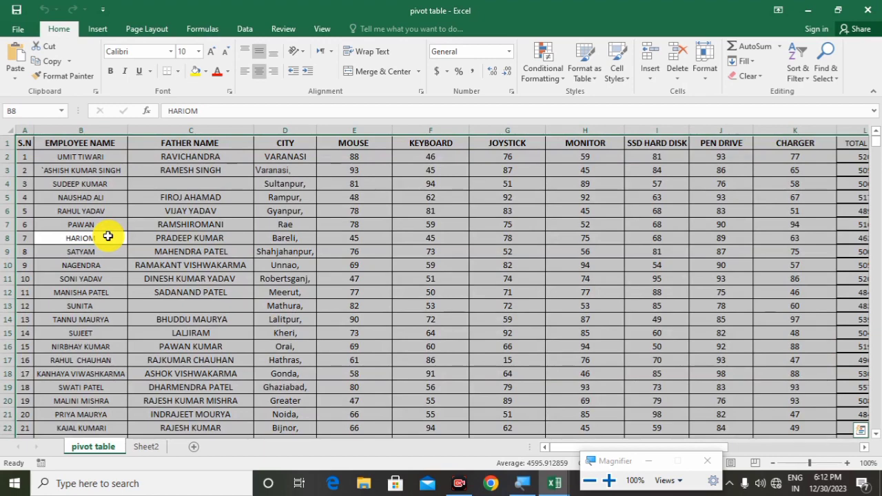
{"action": "left_click", "coordinate": [97, 29]}
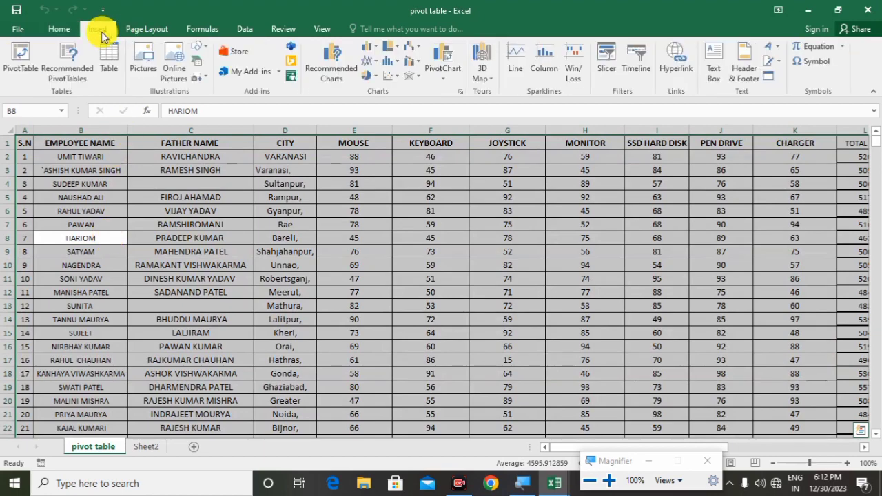
{"action": "left_click", "coordinate": [12, 67]}
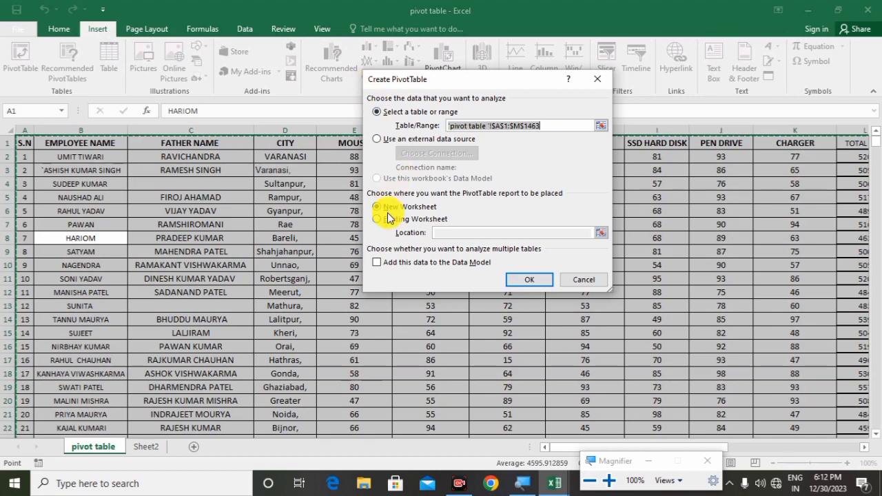
{"action": "left_click", "coordinate": [529, 279]}
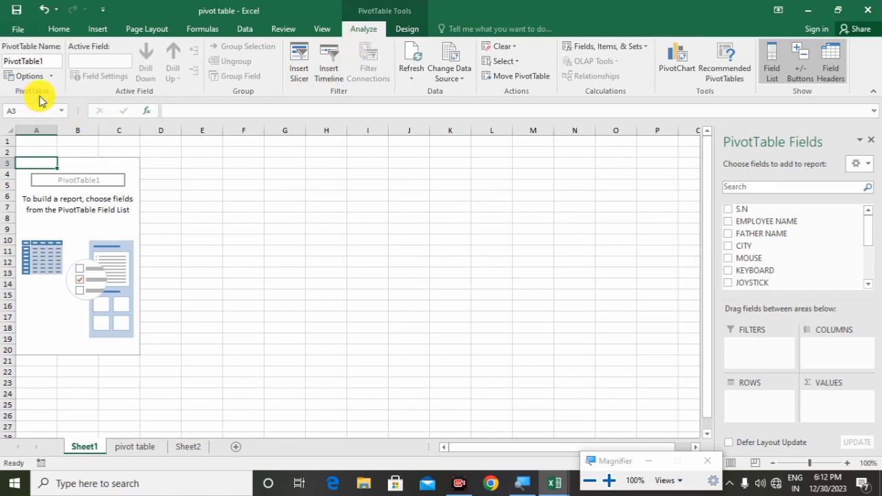
Rename the new PivotTable as TOTAL SALE
{"action": "left_click", "coordinate": [33, 61]}
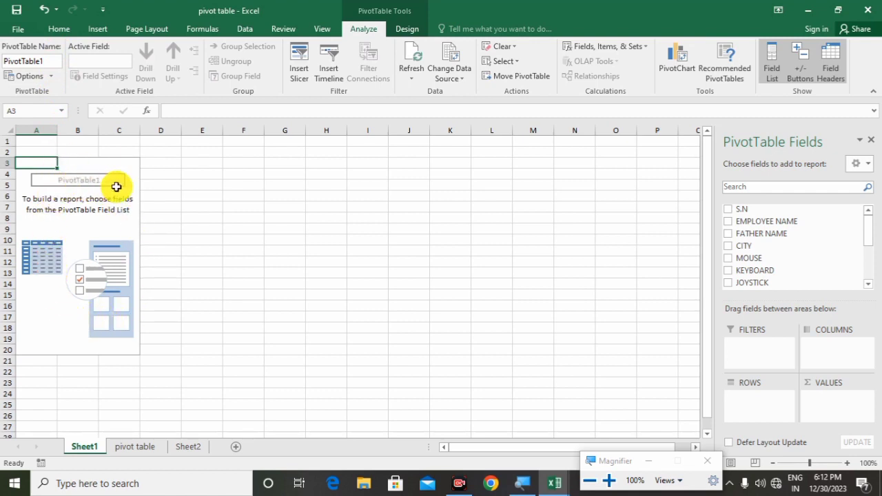
{"action": "left_click", "coordinate": [49, 60]}
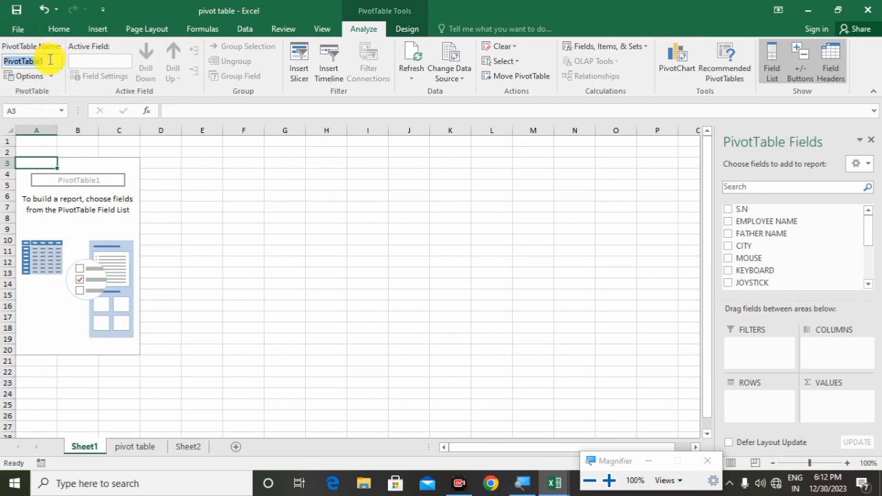
{"action": "type", "text": "TOTAL SALE"}
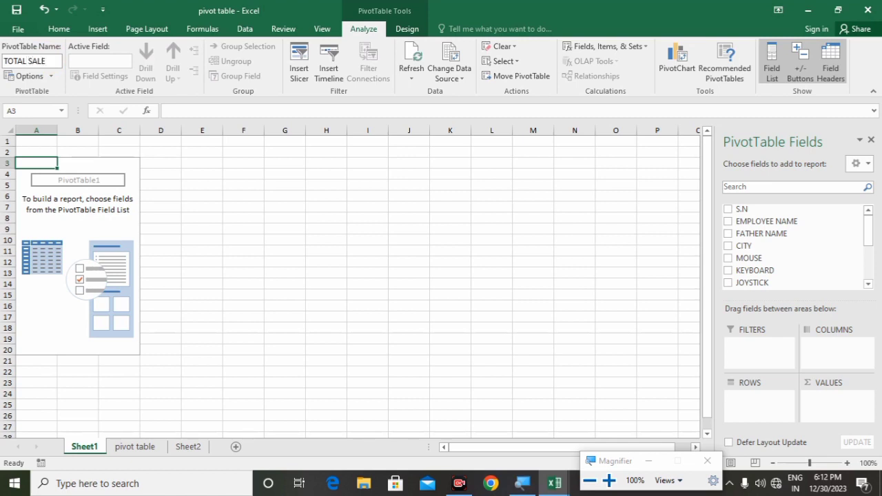
{"action": "left_click", "coordinate": [62, 193]}
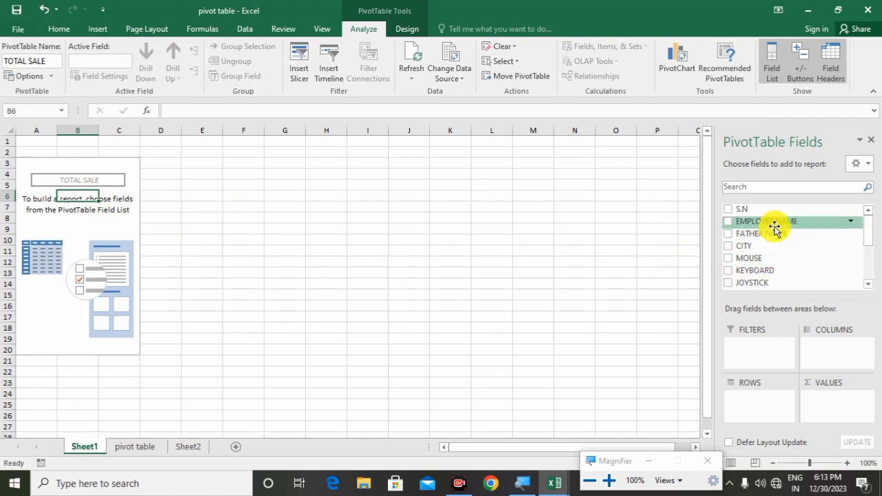
Add EMPLOYEE NAME as the PivotTable's row field and TOTAL SALE as its summed value field
{"action": "left_click_drag", "start_coordinate": [775, 221], "coordinate": [772, 403]}
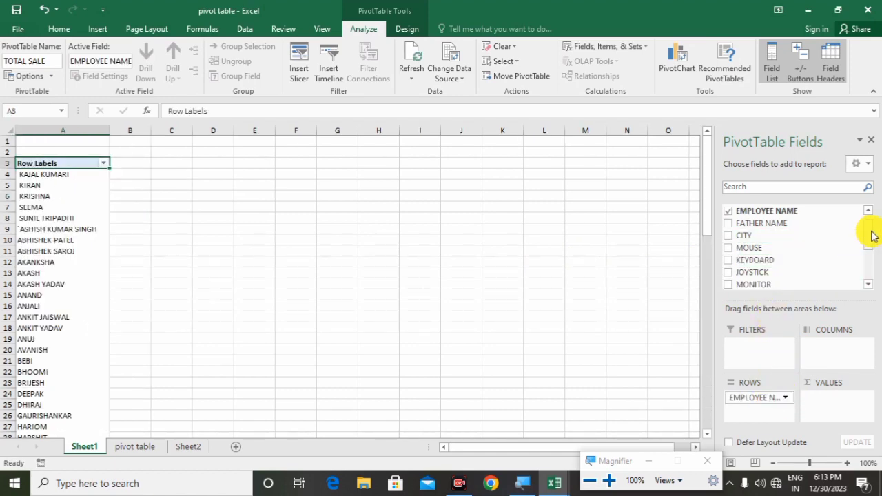
{"action": "left_click_drag", "start_coordinate": [871, 236], "coordinate": [866, 262]}
{"action": "left_click_drag", "start_coordinate": [778, 253], "coordinate": [824, 408]}
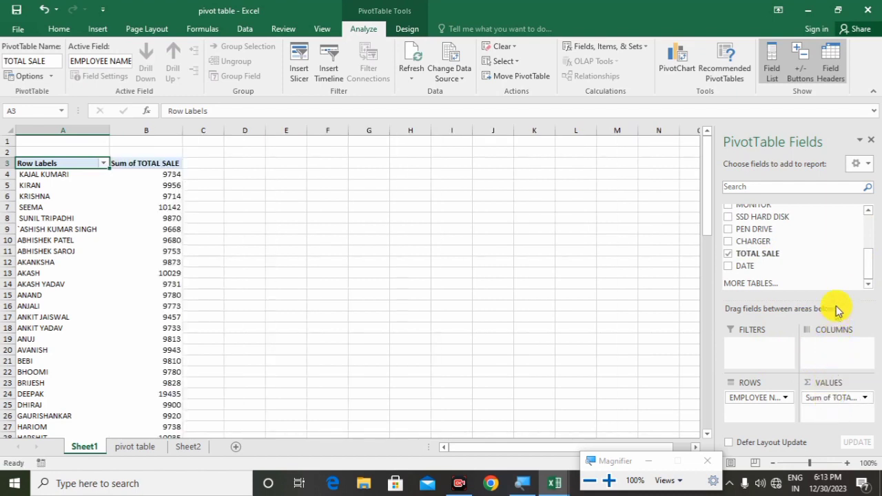
Add CITY to the PivotTable's row fields and place it above EMPLOYEE NAME, grouping employees by city
{"action": "left_click_drag", "start_coordinate": [872, 271], "coordinate": [868, 236]}
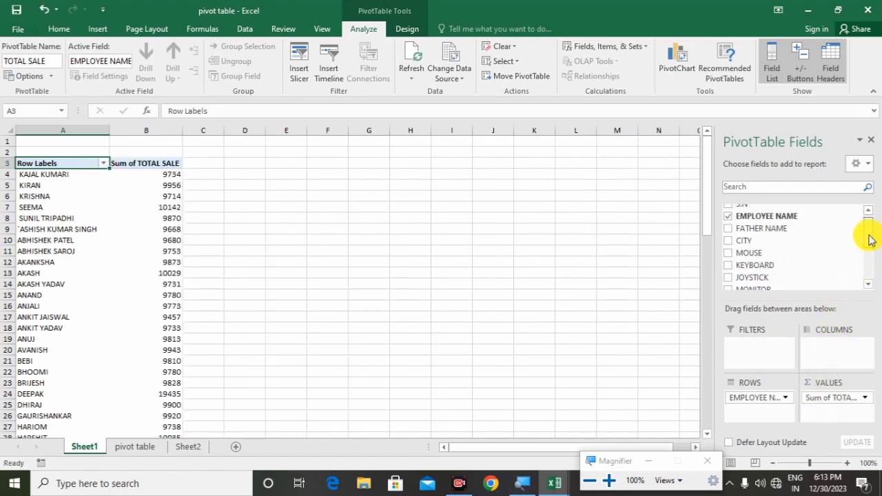
{"action": "left_click_drag", "start_coordinate": [804, 243], "coordinate": [759, 417]}
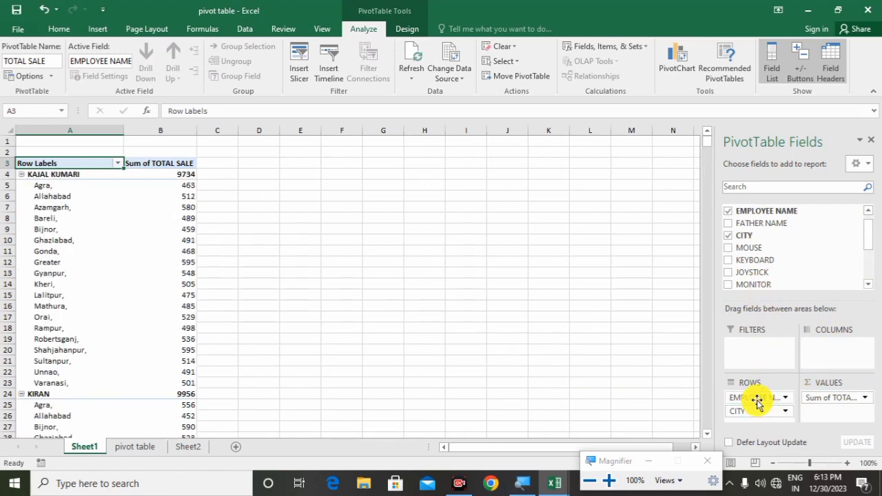
{"action": "left_click_drag", "start_coordinate": [754, 399], "coordinate": [758, 419]}
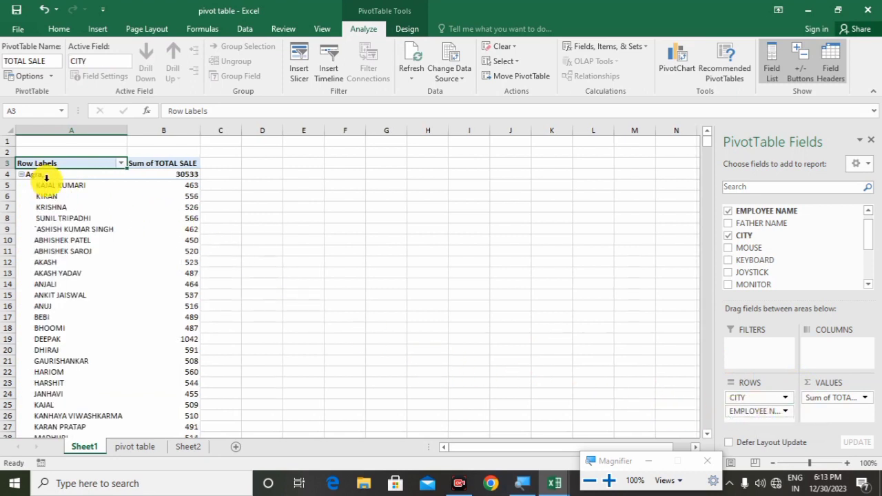
Look through the PivotTable's city groups and the employee sales listed under each city
{"action": "scroll", "coordinate": [95, 252], "scroll_direction": "down", "scroll_amount": 3}
{"action": "scroll", "coordinate": [101, 256], "scroll_direction": "down", "scroll_amount": 20}
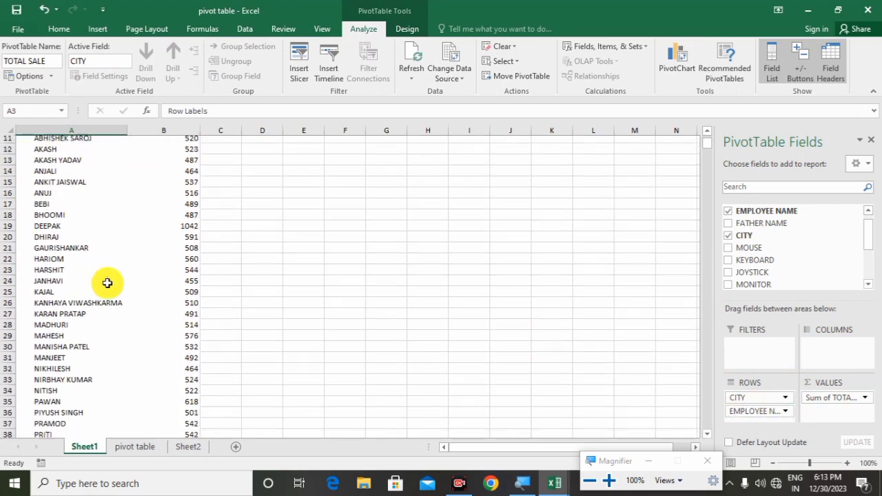
{"action": "scroll", "coordinate": [107, 283], "scroll_direction": "down", "scroll_amount": 20}
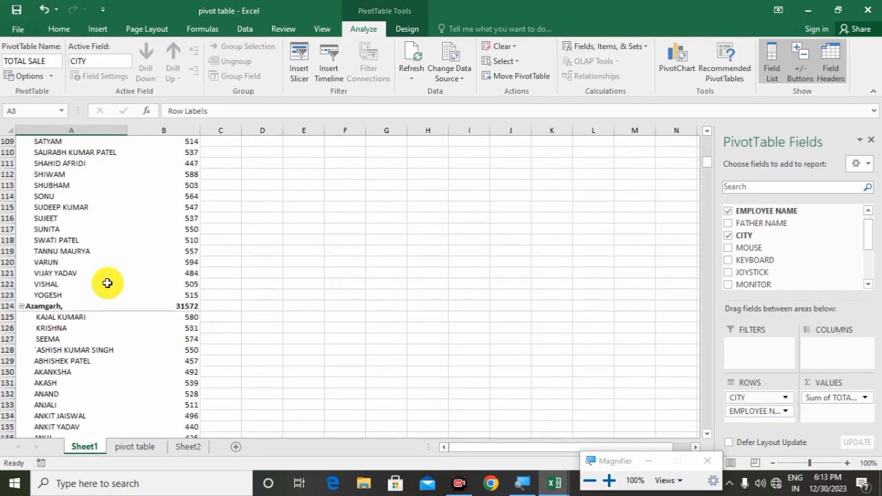
{"action": "scroll", "coordinate": [107, 287], "scroll_direction": "down", "scroll_amount": 20}
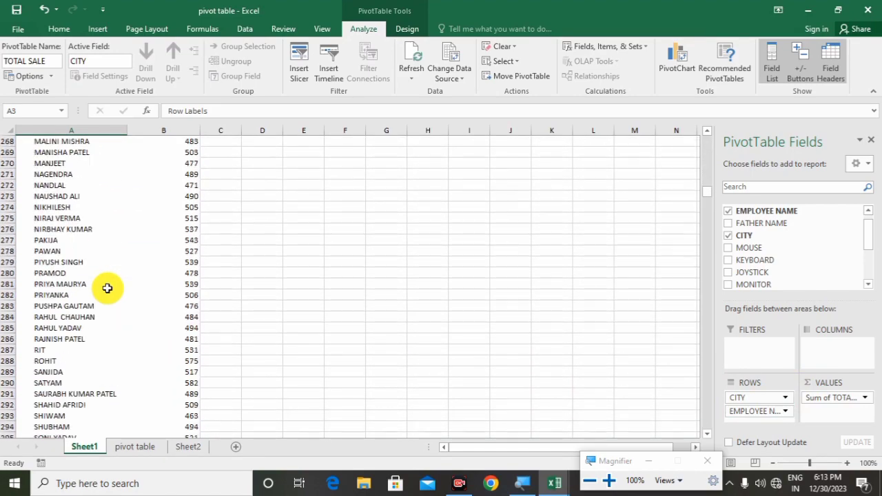
{"action": "scroll", "coordinate": [117, 287], "scroll_direction": "down", "scroll_amount": 12}
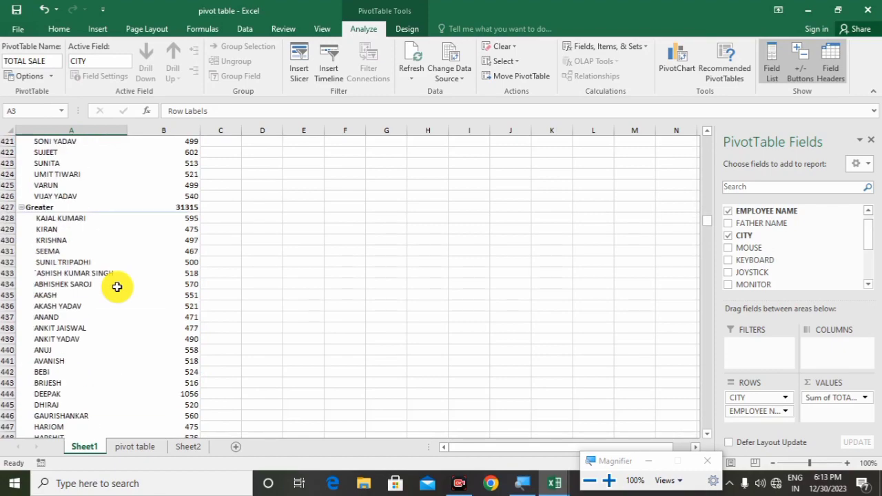
{"action": "scroll", "coordinate": [117, 287], "scroll_direction": "up", "scroll_amount": 20}
{"action": "scroll", "coordinate": [117, 286], "scroll_direction": "up", "scroll_amount": 20}
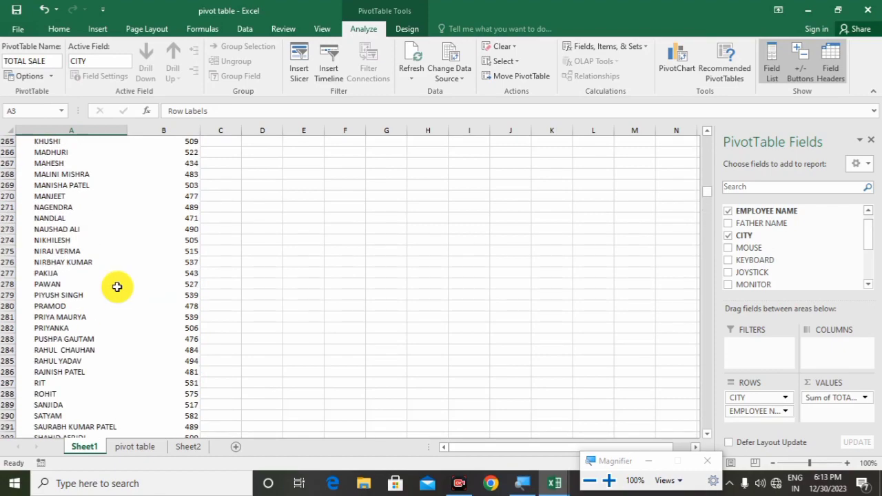
{"action": "scroll", "coordinate": [117, 287], "scroll_direction": "up", "scroll_amount": 20}
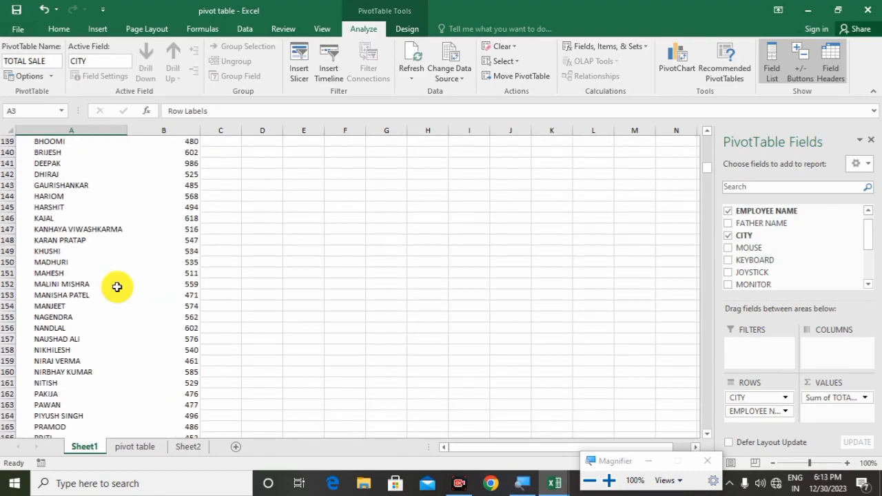
{"action": "scroll", "coordinate": [117, 286], "scroll_direction": "up", "scroll_amount": 12}
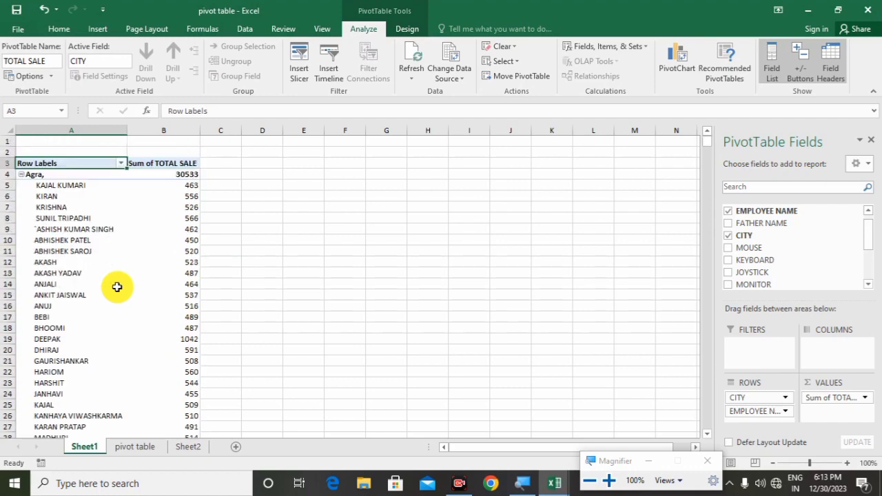
Set the PivotTable's compact-form row label indent to 15 characters in the PivotTable options
{"action": "left_click", "coordinate": [112, 219]}
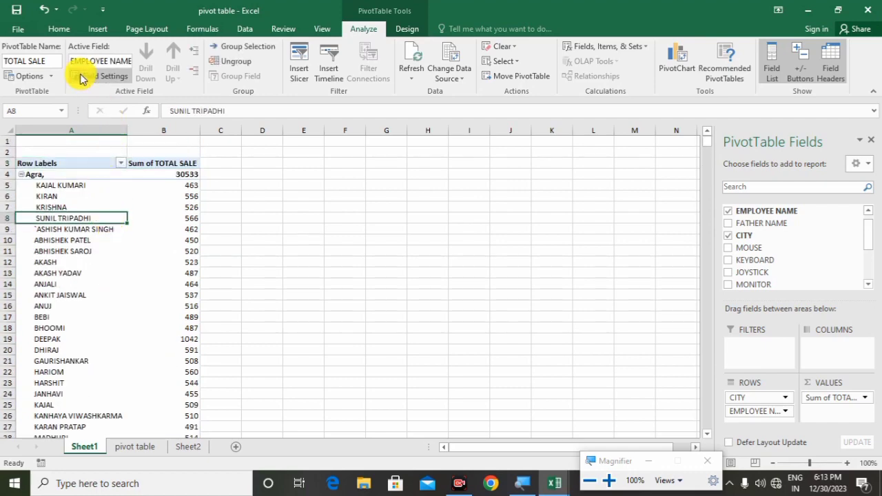
{"action": "left_click", "coordinate": [50, 76]}
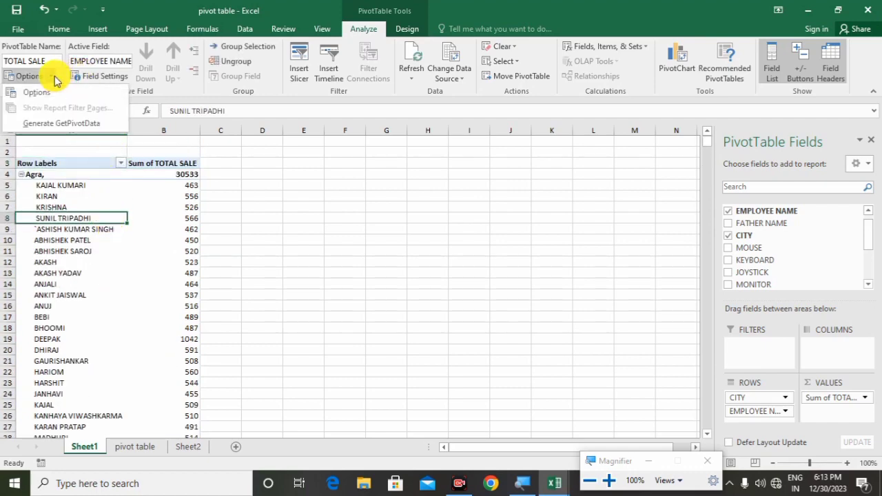
{"action": "left_click", "coordinate": [49, 92]}
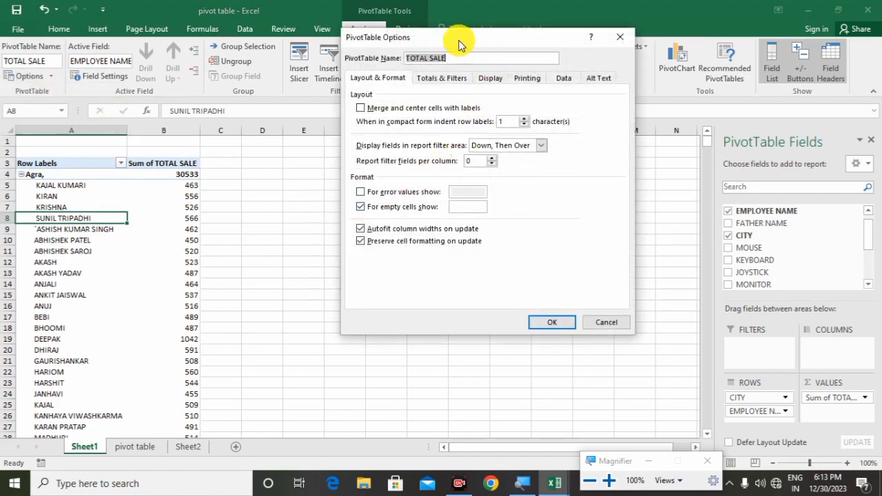
{"action": "left_click_drag", "start_coordinate": [459, 45], "coordinate": [354, 95]}
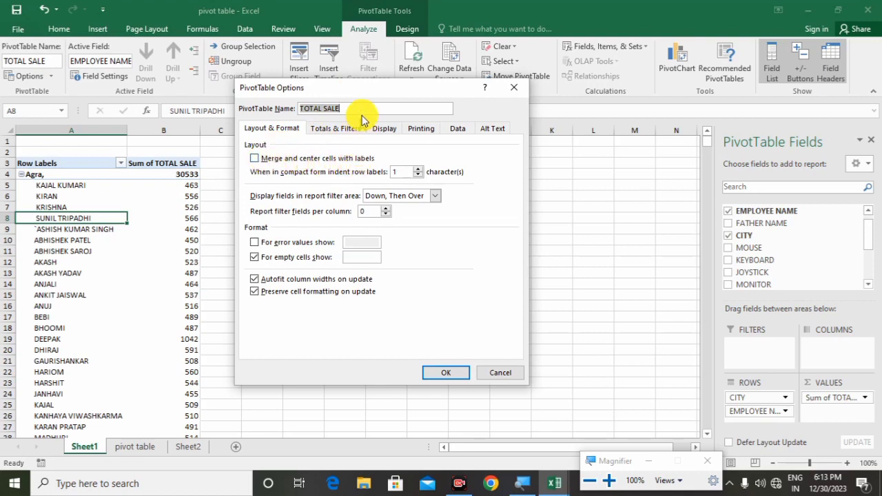
{"action": "left_click_drag", "start_coordinate": [363, 93], "coordinate": [422, 76]}
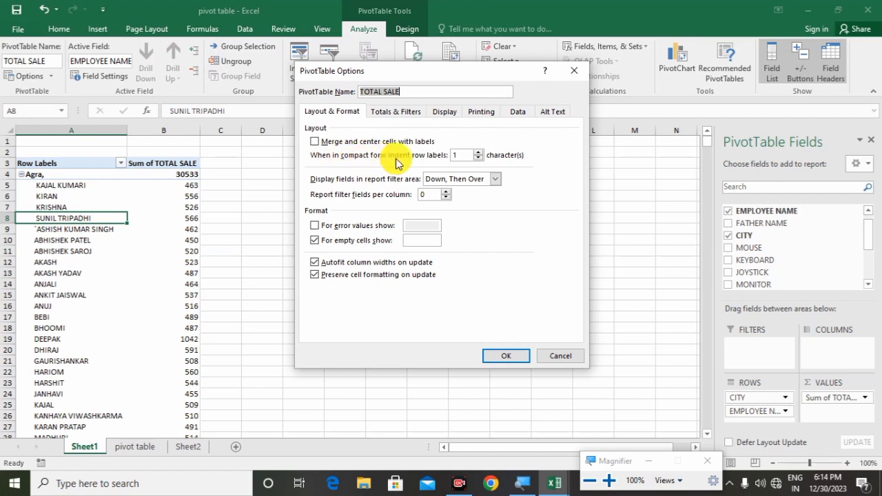
{"action": "left_click", "coordinate": [478, 152]}
{"action": "left_click", "coordinate": [478, 152]}
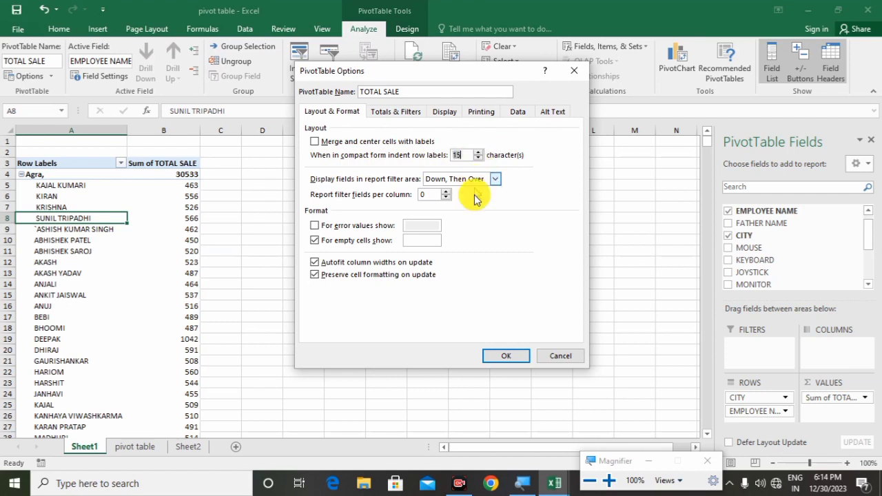
{"action": "left_click", "coordinate": [494, 354]}
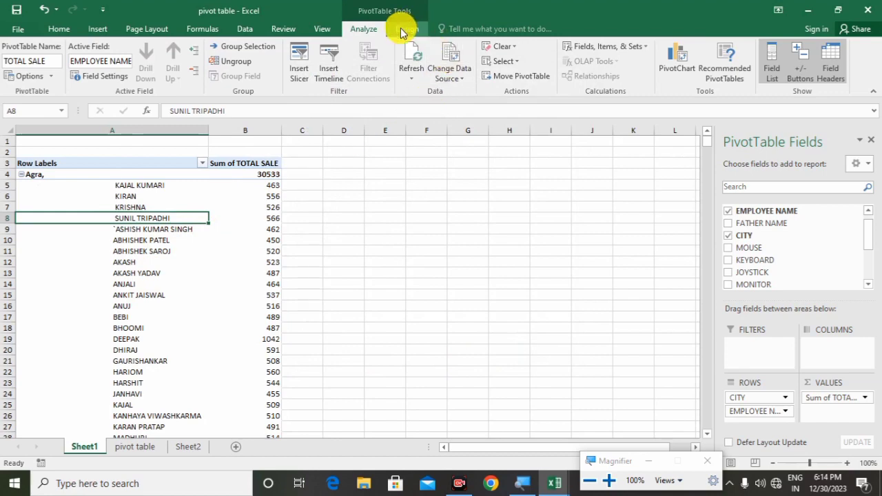
{"action": "key", "text": "super+plus"}
{"action": "key", "text": "super+plus"}
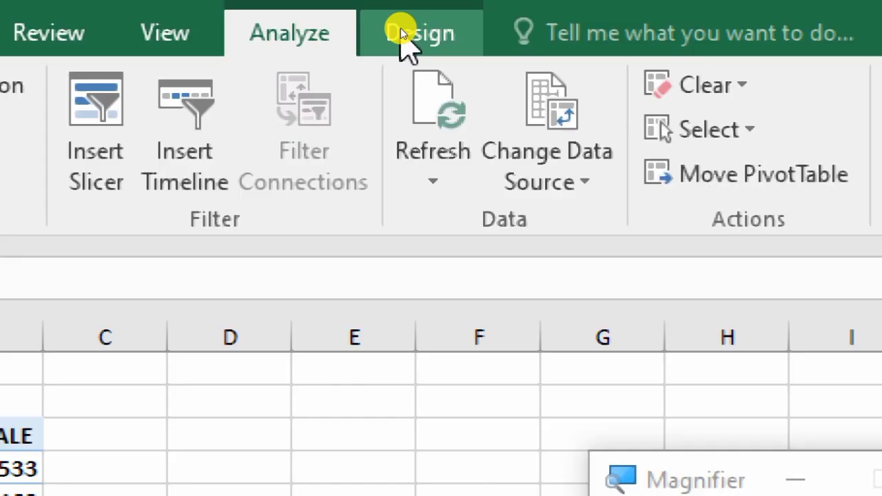
{"action": "key", "text": "super+minus"}
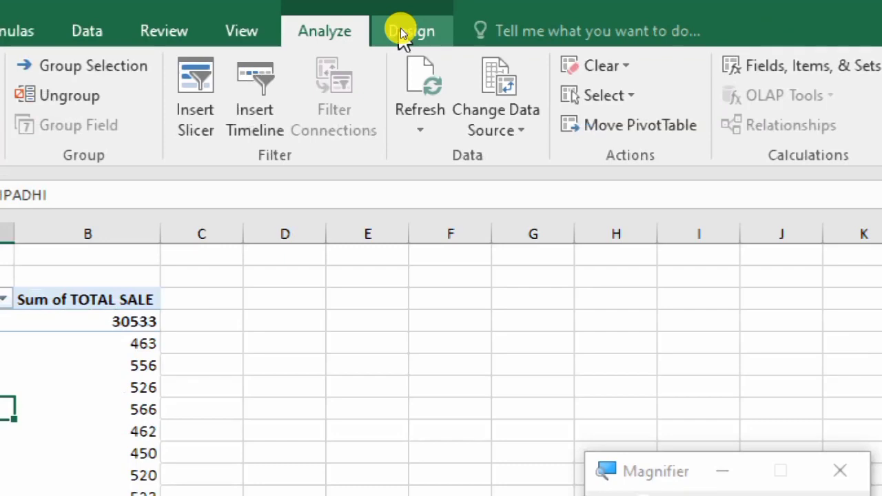
Change the PivotTable's report layout to tabular form
{"action": "left_click", "coordinate": [401, 31]}
{"action": "key", "text": "super+minus"}
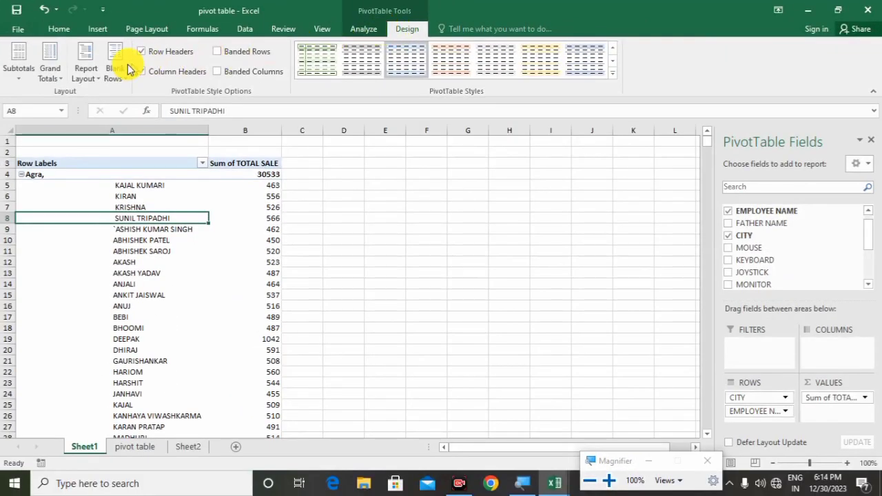
{"action": "key", "text": "super+plus"}
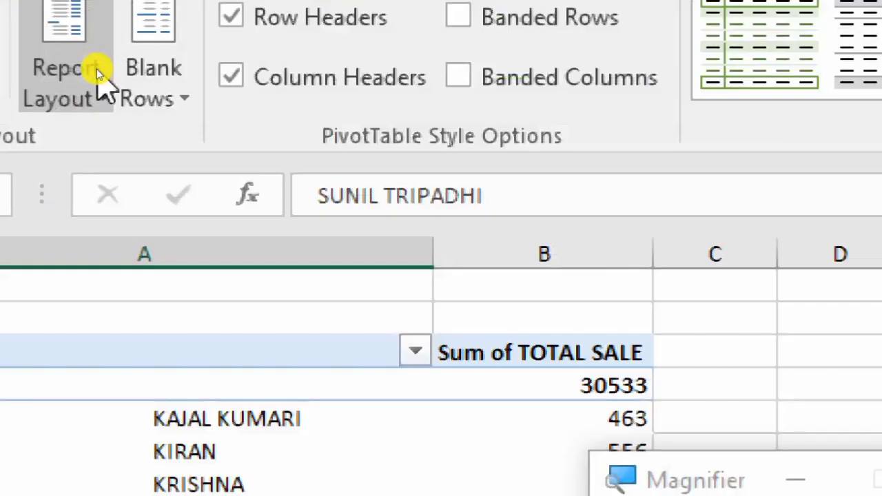
{"action": "left_click", "coordinate": [107, 112]}
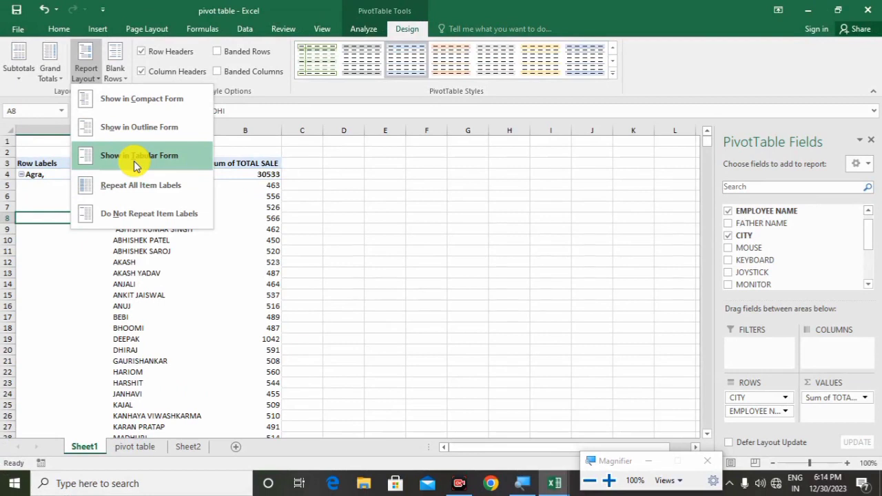
{"action": "left_click", "coordinate": [136, 165]}
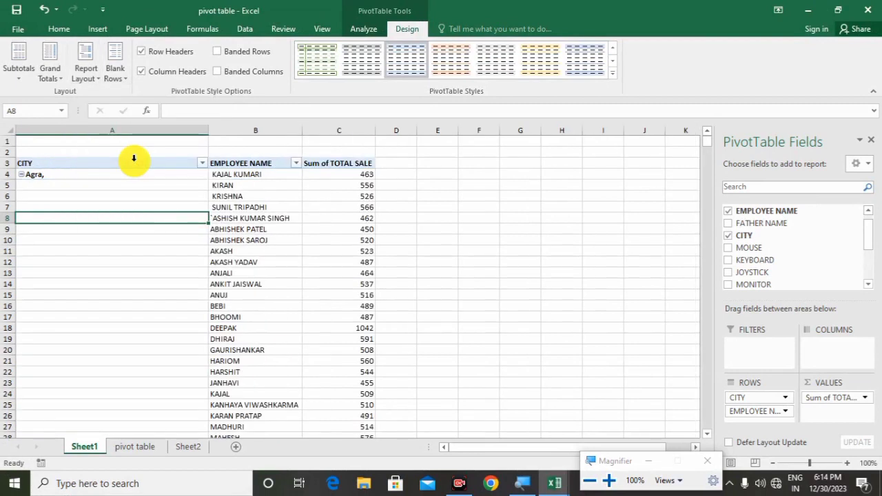
{"action": "left_click", "coordinate": [110, 266]}
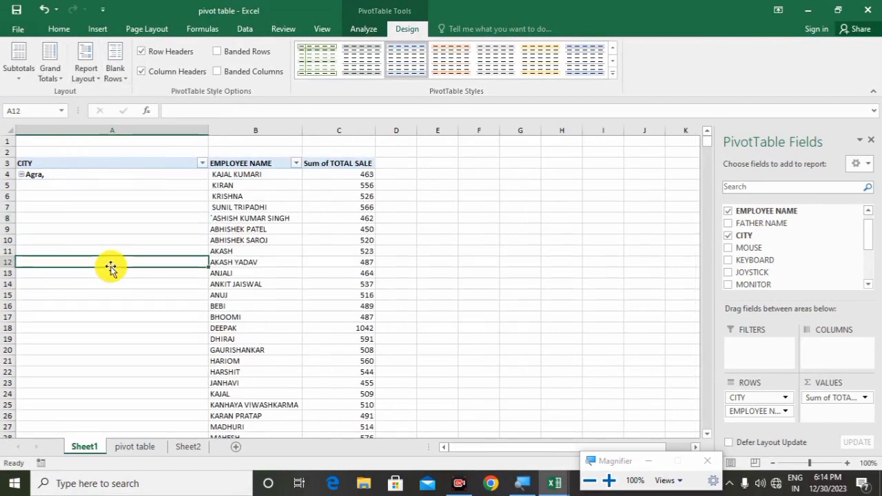
{"action": "left_click", "coordinate": [130, 184]}
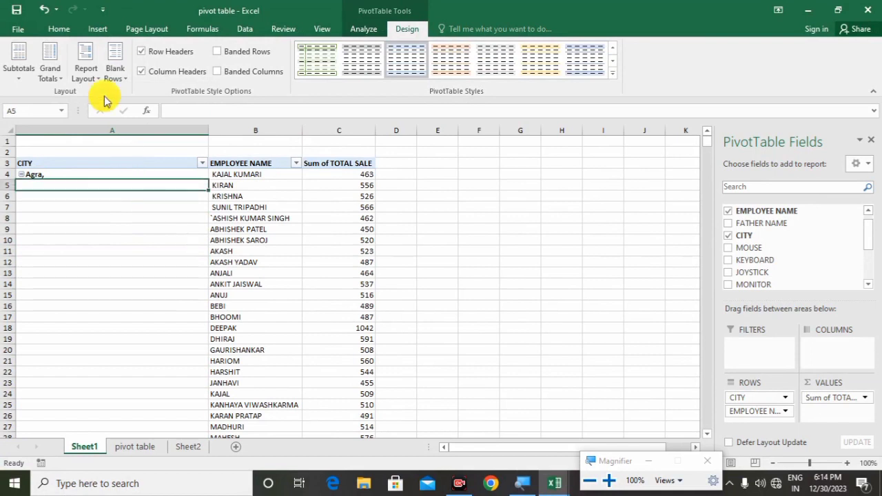
Turn on merging and centering of cells with labels in the PivotTable options
{"action": "left_click", "coordinate": [354, 29]}
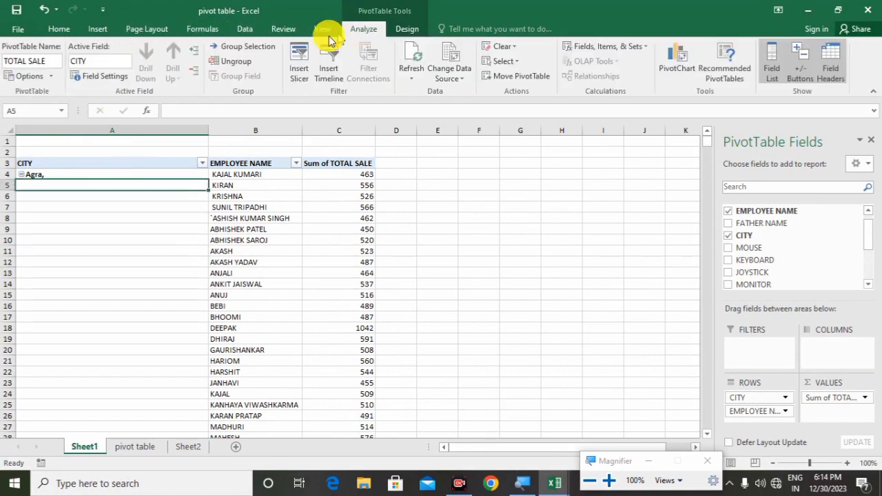
{"action": "left_click", "coordinate": [50, 74]}
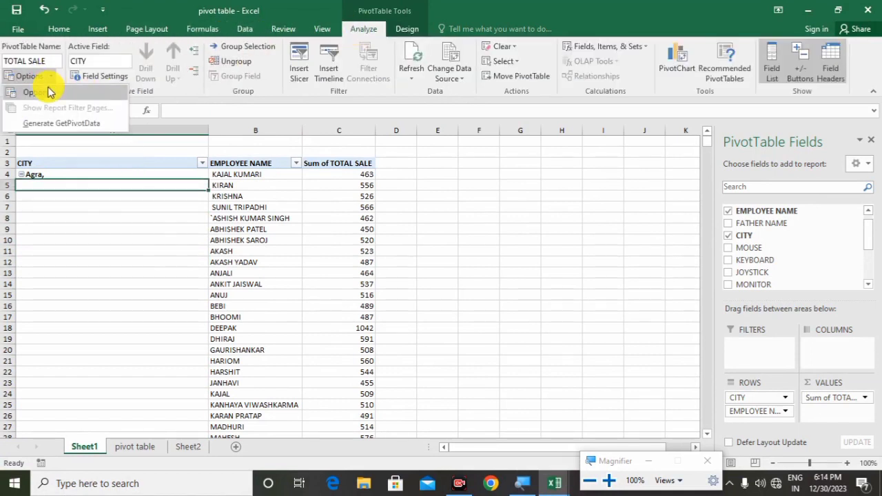
{"action": "left_click", "coordinate": [42, 88]}
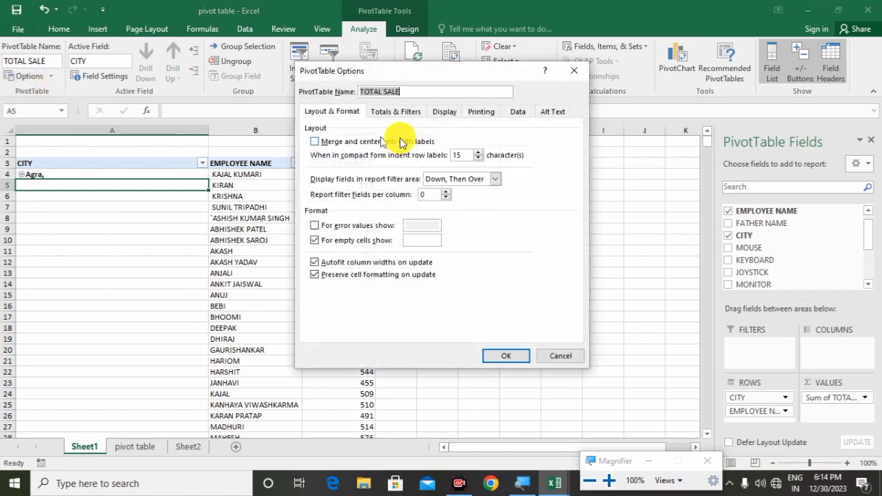
{"action": "left_click", "coordinate": [326, 149]}
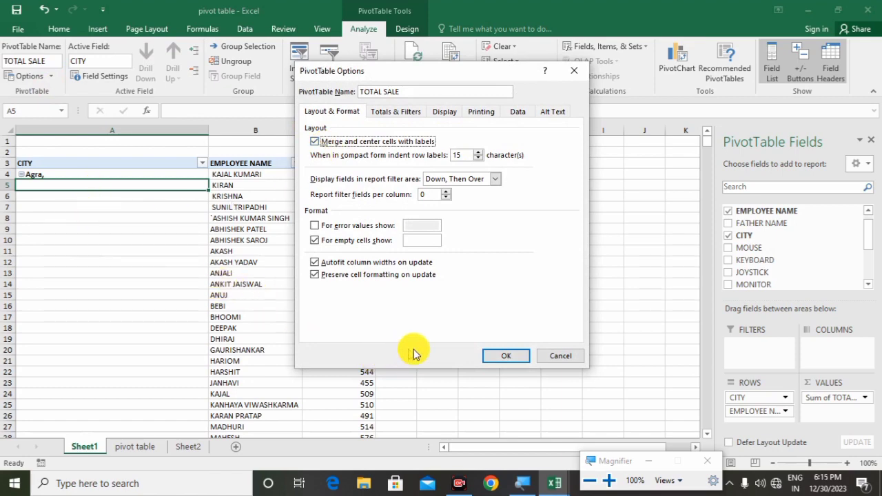
{"action": "left_click", "coordinate": [507, 356]}
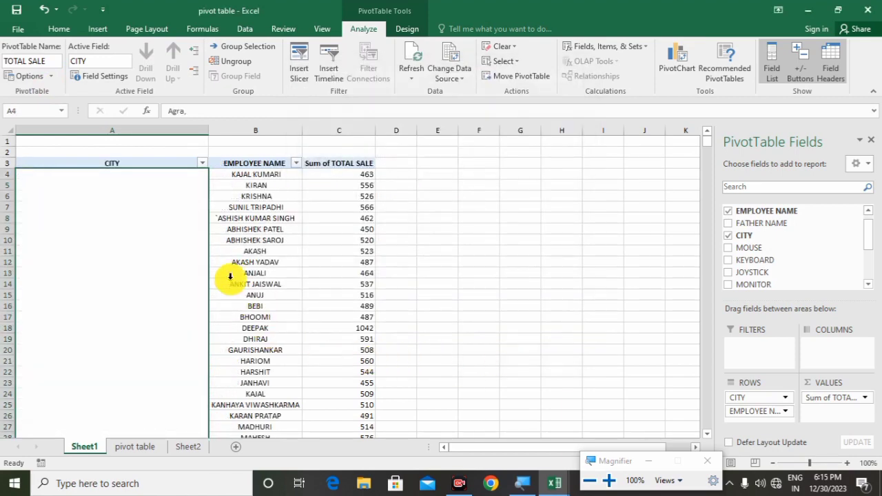
Look through the PivotTable's city groups to examine how the merged city labels are placed beside the employee rows
{"action": "scroll", "coordinate": [233, 266], "scroll_direction": "down", "scroll_amount": 7}
{"action": "scroll", "coordinate": [232, 266], "scroll_direction": "down", "scroll_amount": 20}
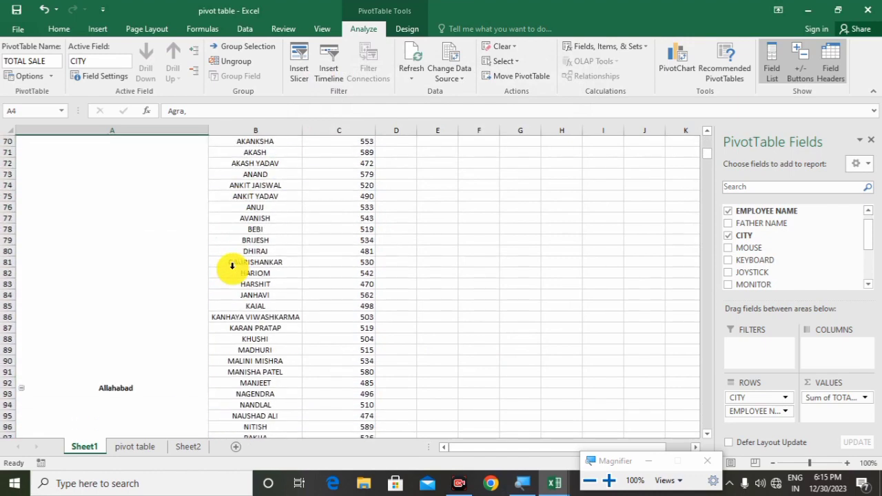
{"action": "scroll", "coordinate": [232, 266], "scroll_direction": "down", "scroll_amount": 20}
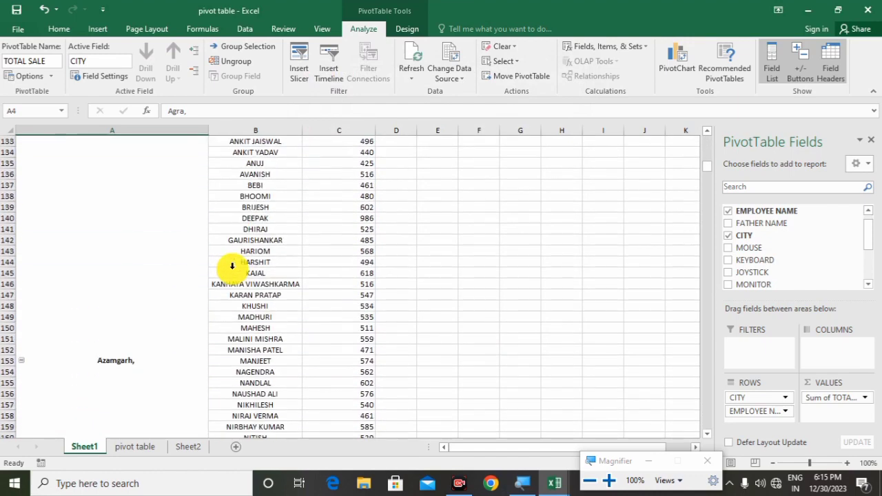
{"action": "scroll", "coordinate": [232, 265], "scroll_direction": "down", "scroll_amount": 20}
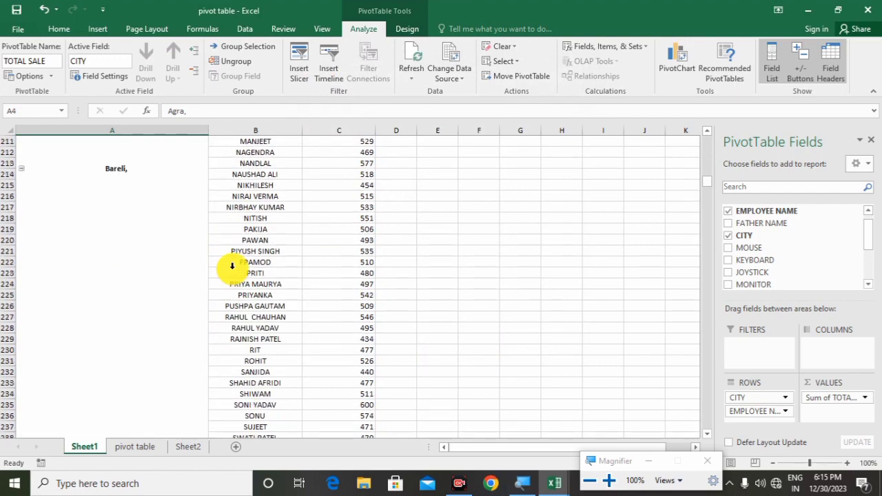
{"action": "scroll", "coordinate": [232, 266], "scroll_direction": "down", "scroll_amount": 9}
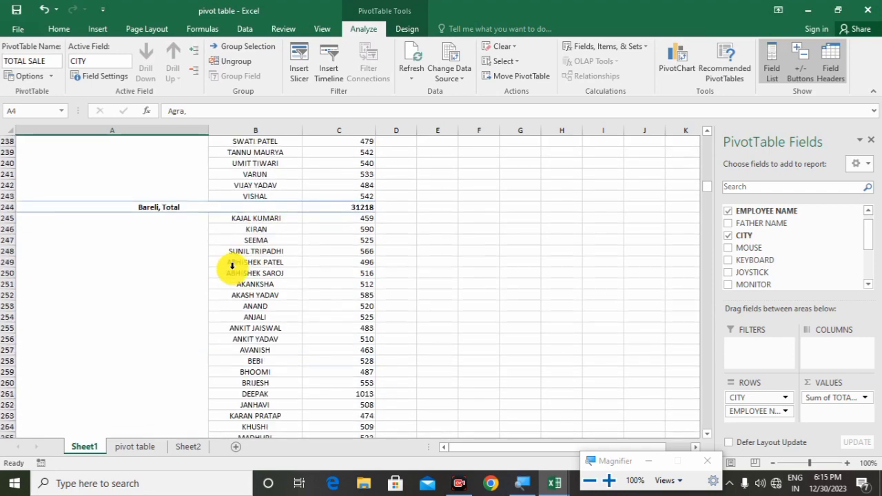
{"action": "scroll", "coordinate": [232, 266], "scroll_direction": "up", "scroll_amount": 20}
{"action": "scroll", "coordinate": [232, 266], "scroll_direction": "up", "scroll_amount": 20}
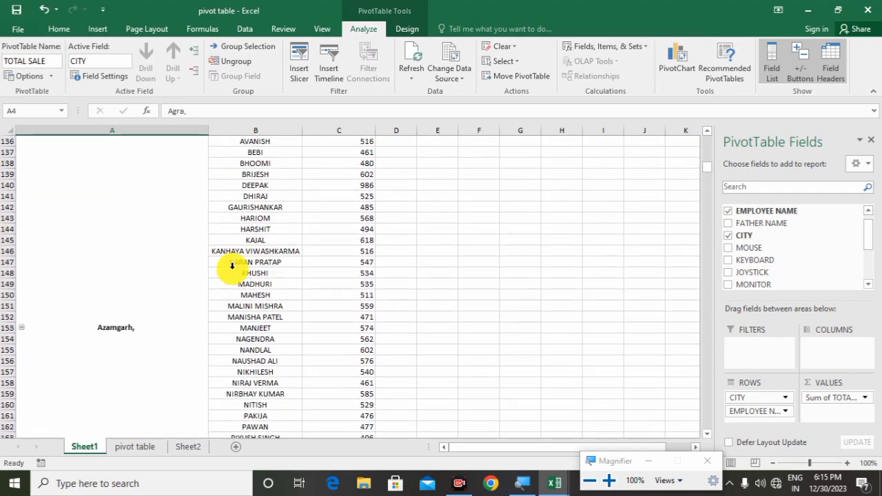
{"action": "scroll", "coordinate": [232, 266], "scroll_direction": "up", "scroll_amount": 17}
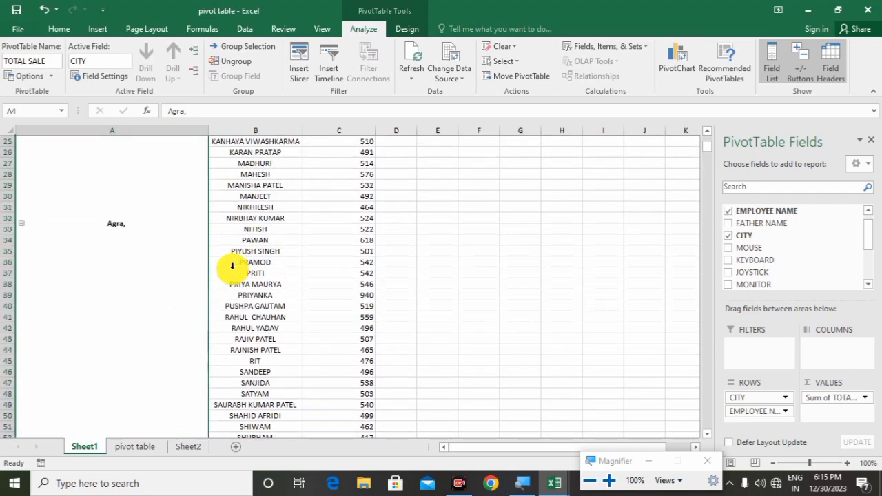
{"action": "left_click", "coordinate": [53, 76]}
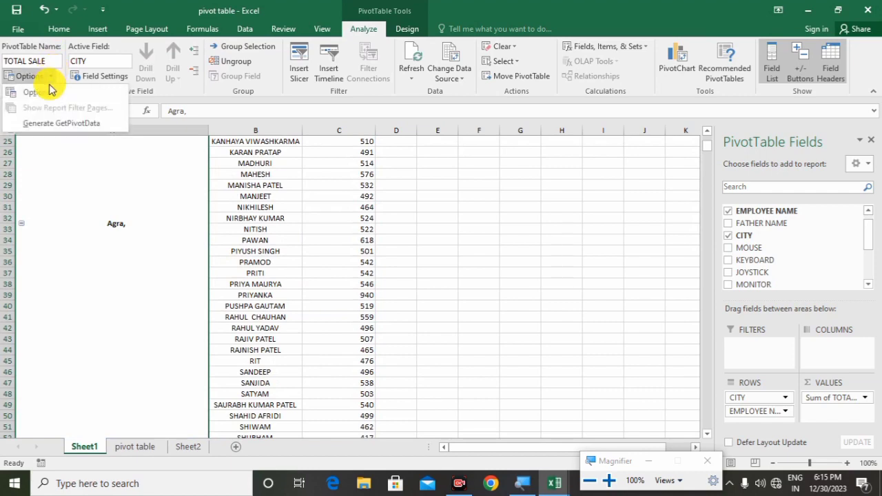
{"action": "left_click", "coordinate": [46, 87]}
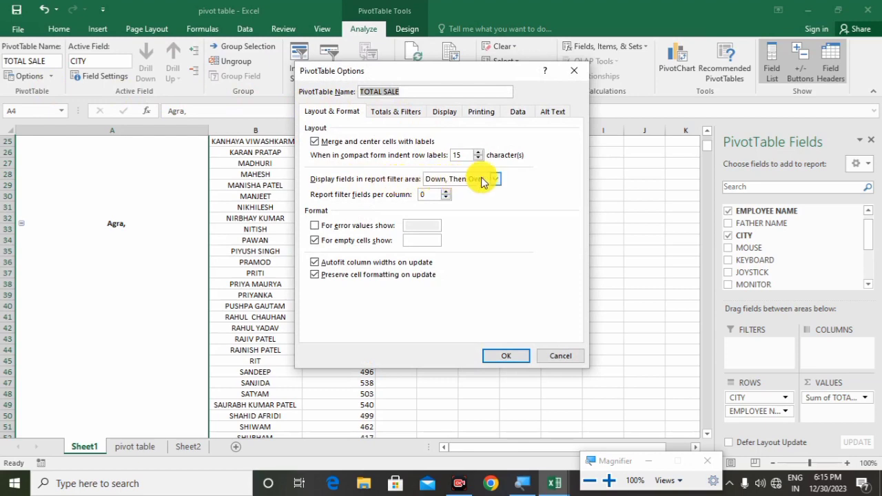
{"action": "left_click_drag", "start_coordinate": [432, 74], "coordinate": [524, 168]}
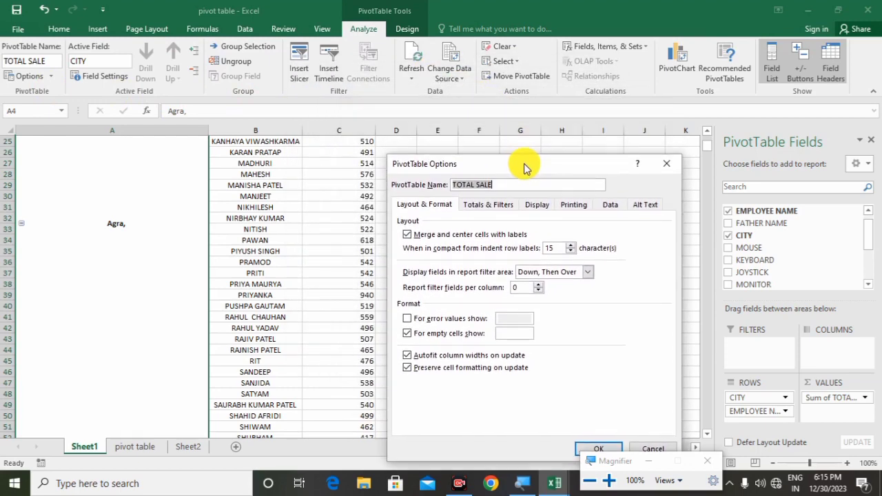
{"action": "left_click", "coordinate": [664, 163]}
Move CITY from the PivotTable's rows to its report filters and add FATHER NAME as a second filter below it
{"action": "scroll", "coordinate": [296, 263], "scroll_direction": "up", "scroll_amount": 8}
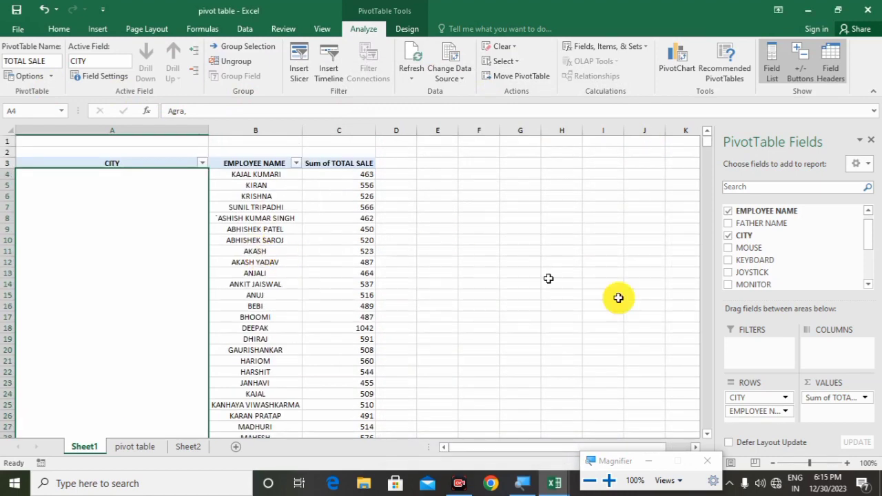
{"action": "left_click_drag", "start_coordinate": [738, 400], "coordinate": [747, 349]}
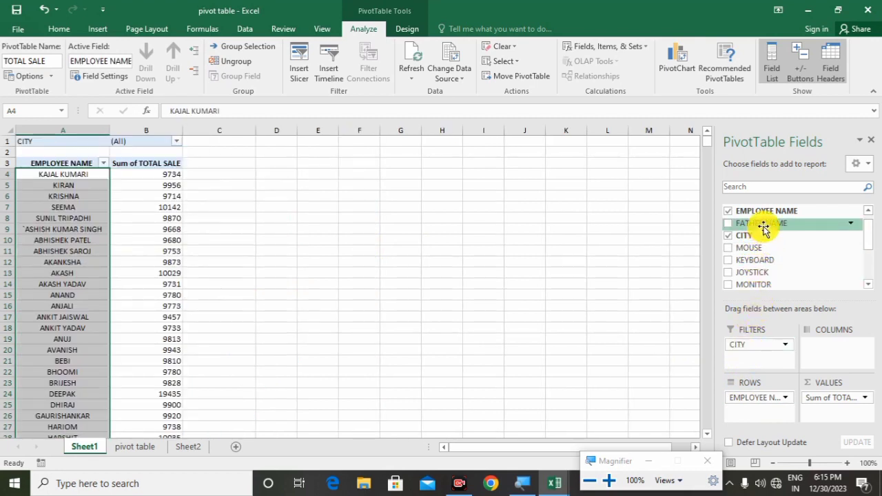
{"action": "left_click_drag", "start_coordinate": [762, 228], "coordinate": [768, 361]}
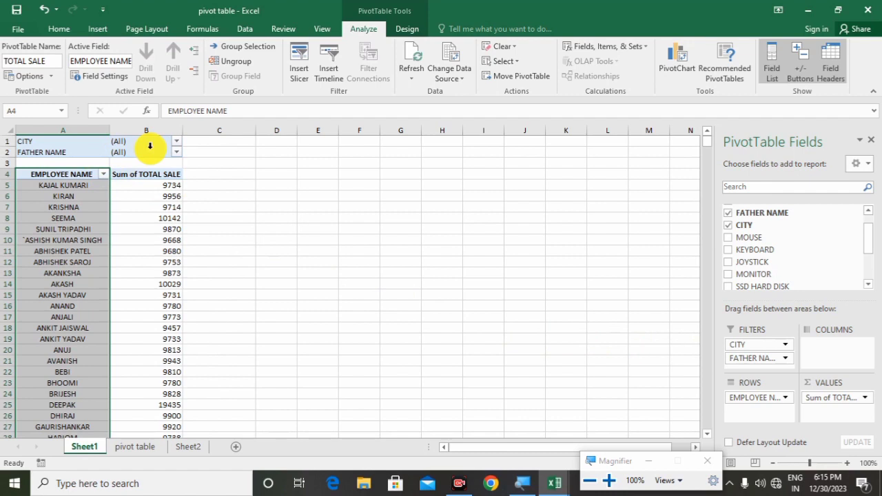
Set the PivotTable's report filter fields to display Over, Then Down
{"action": "left_click", "coordinate": [50, 77]}
{"action": "left_click", "coordinate": [49, 86]}
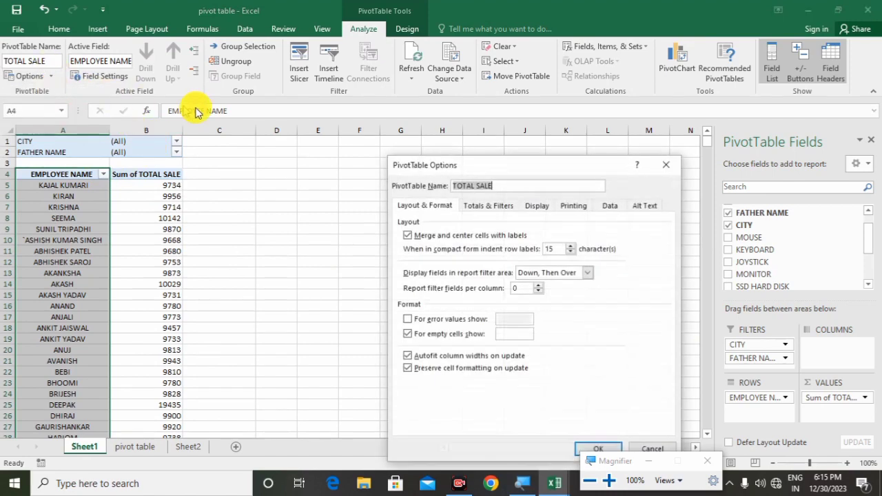
{"action": "left_click", "coordinate": [587, 273]}
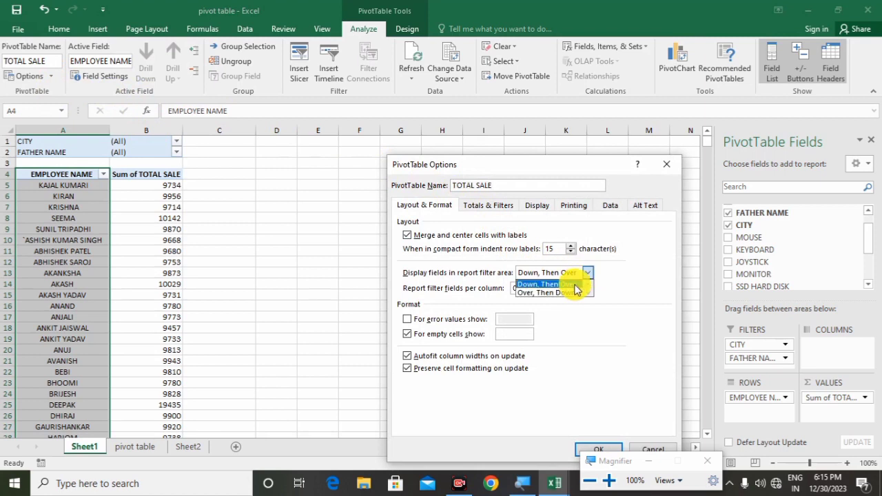
{"action": "left_click", "coordinate": [539, 294]}
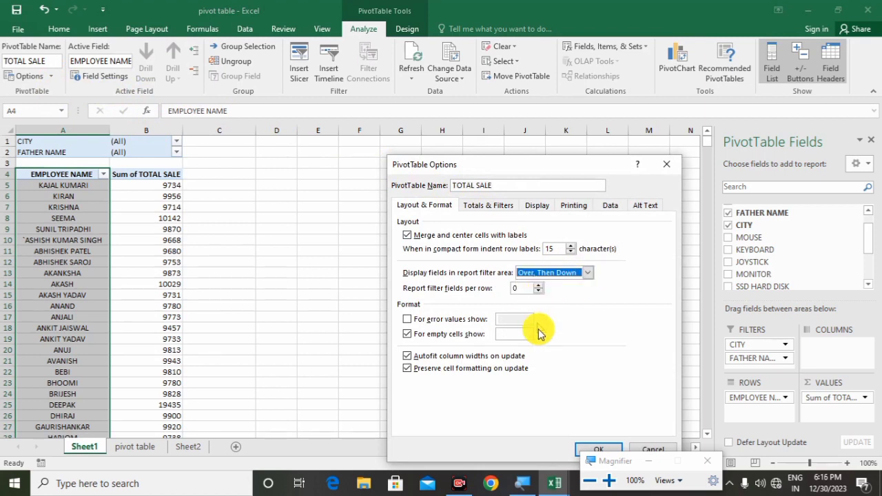
{"action": "left_click", "coordinate": [591, 449]}
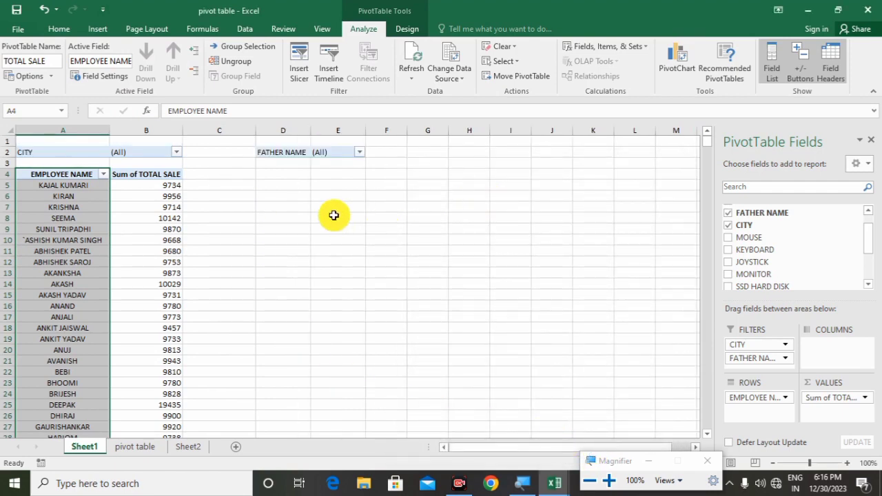
{"action": "left_click", "coordinate": [48, 79]}
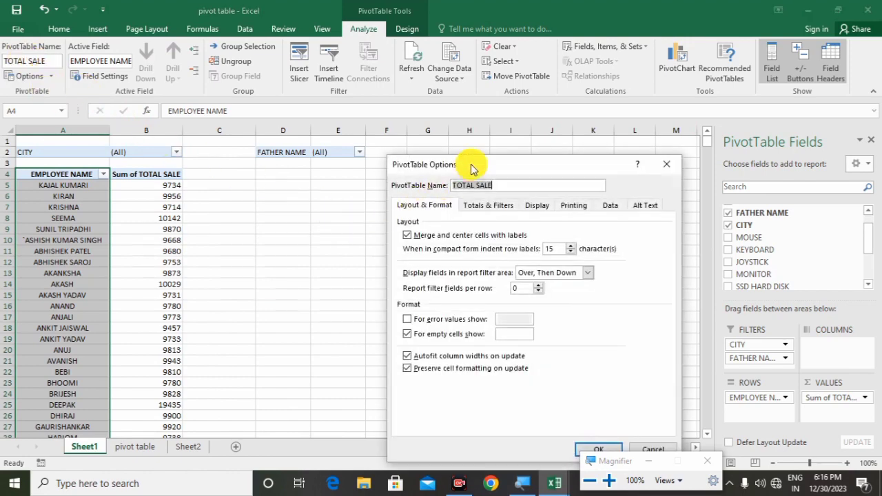
{"action": "left_click_drag", "start_coordinate": [473, 167], "coordinate": [440, 84]}
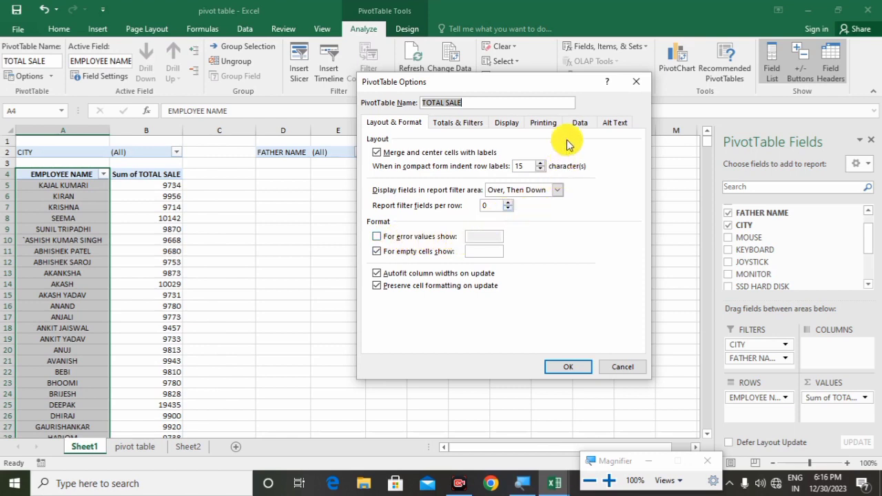
{"action": "left_click", "coordinate": [636, 86]}
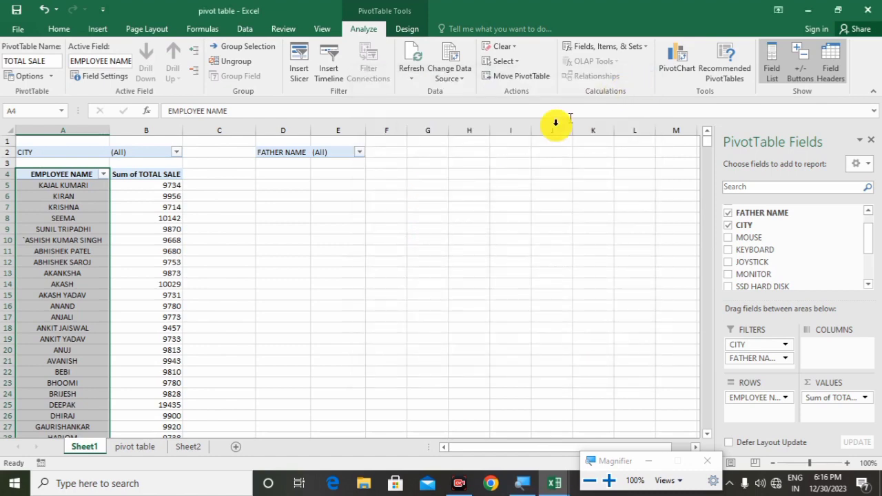
Enter the incomplete formula =VLOO in cell L2 of the TOTAL SALE column on the pivot table source sheet
{"action": "left_click", "coordinate": [141, 451]}
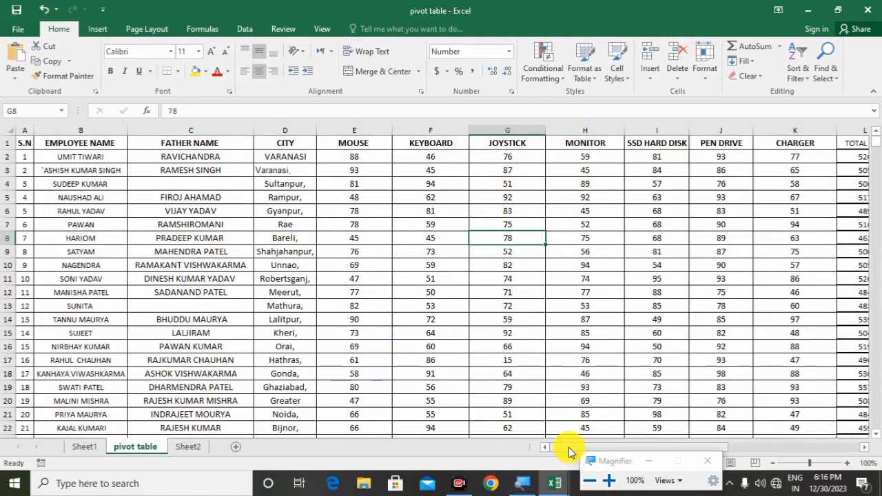
{"action": "left_click_drag", "start_coordinate": [569, 448], "coordinate": [654, 431]}
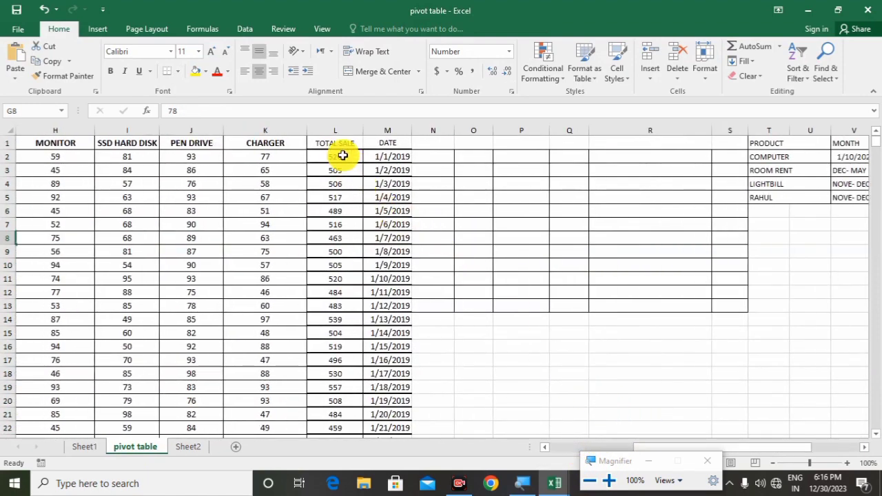
{"action": "left_click", "coordinate": [343, 156]}
{"action": "type", "text": "="}
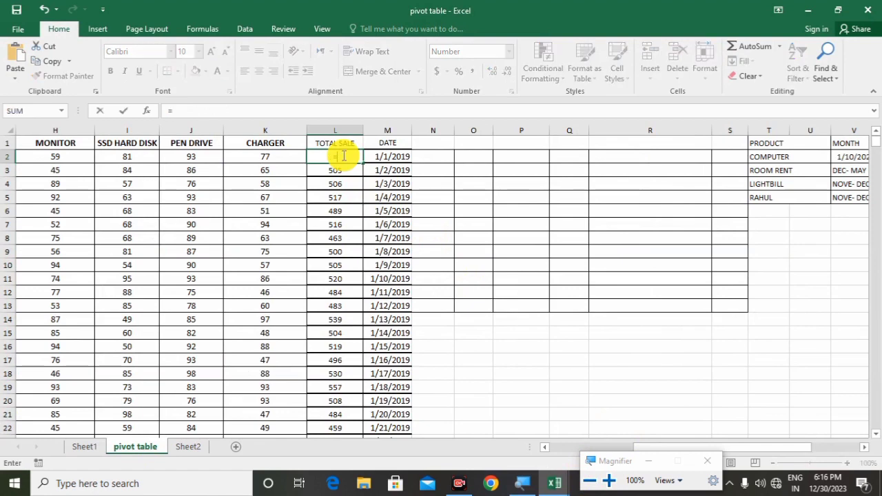
{"action": "type", "text": "VLOO"}
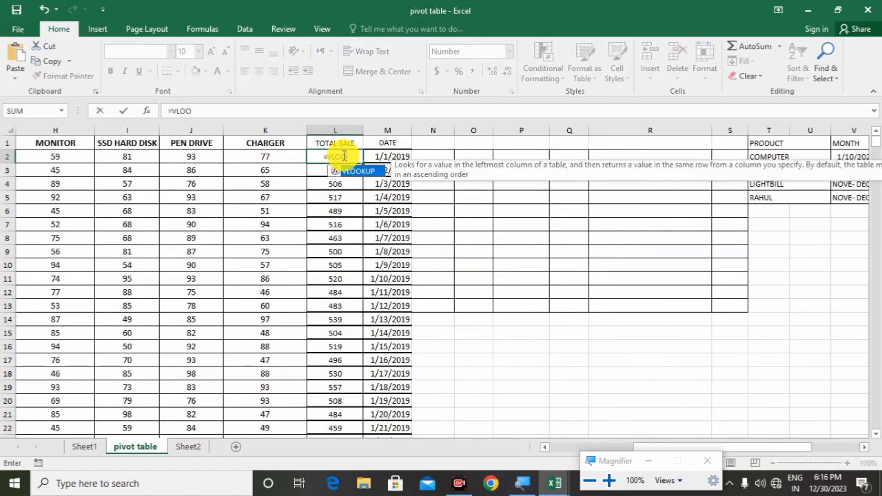
{"action": "key", "text": "Return"}
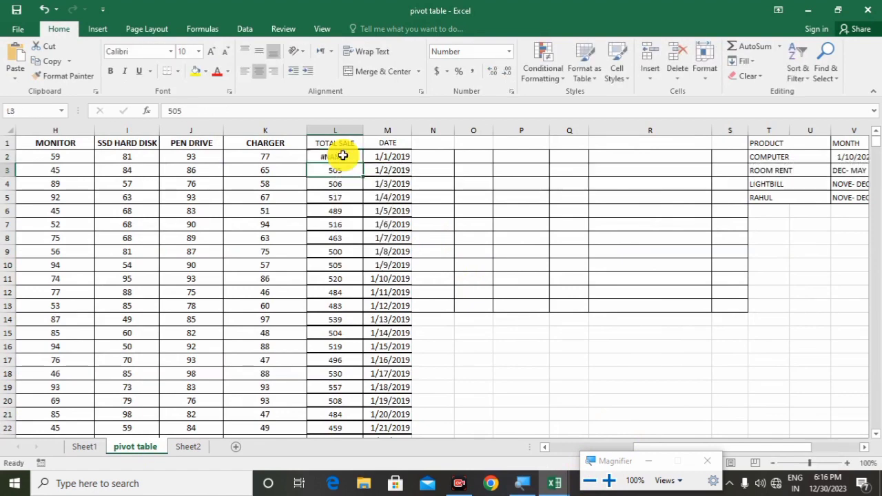
Copy the =VLOO formula from L2 and paste it into cells L5, L9 and L13 of the TOTAL SALE column
{"action": "left_click", "coordinate": [342, 156]}
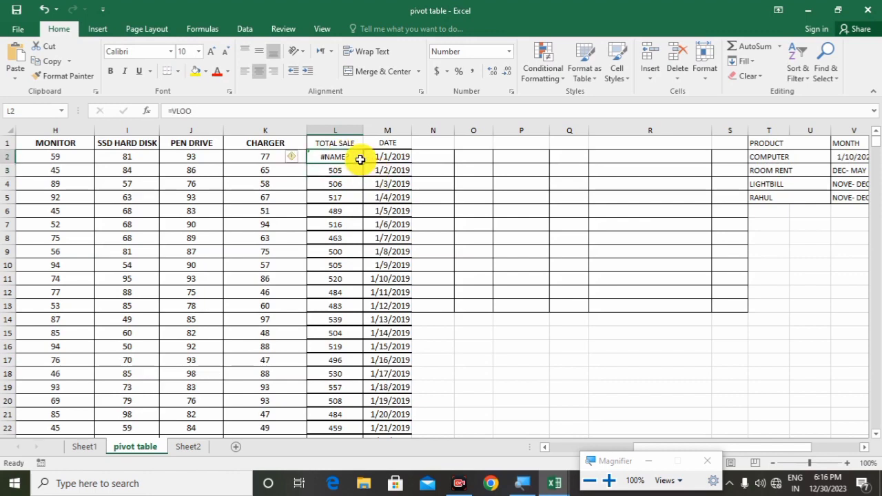
{"action": "key", "text": "ctrl+c"}
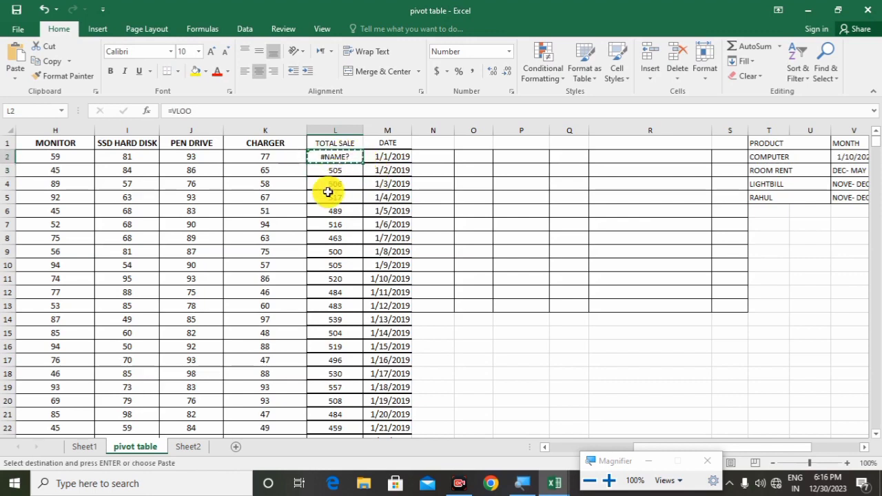
{"action": "left_click", "coordinate": [330, 197]}
{"action": "key", "text": "ctrl+v"}
{"action": "left_click", "coordinate": [315, 248]}
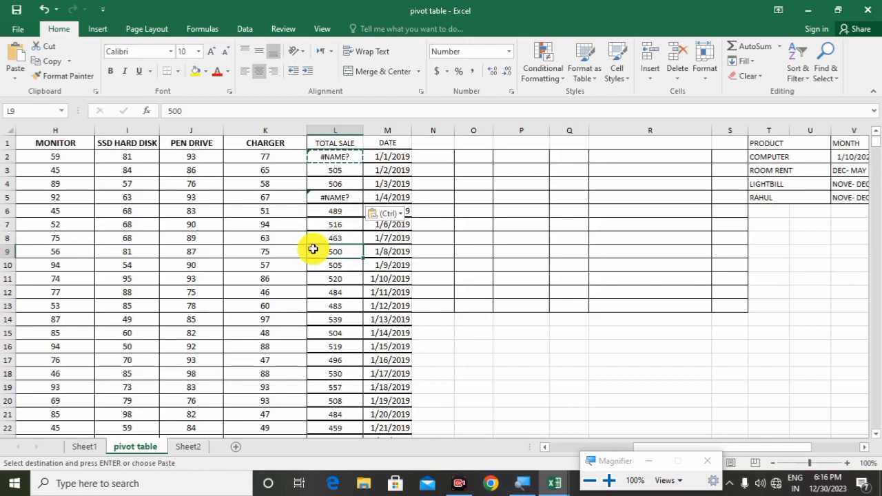
{"action": "key", "text": "ctrl+v"}
{"action": "left_click", "coordinate": [330, 308]}
{"action": "key", "text": "ctrl+v"}
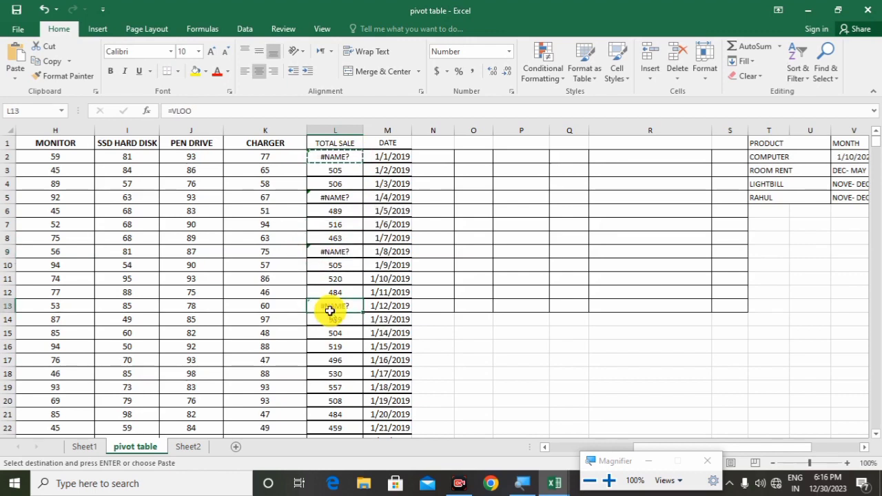
Paste the copied =VLOO formula into cells L34, L53 and L72 of the TOTAL SALE column
{"action": "scroll", "coordinate": [330, 311], "scroll_direction": "down", "scroll_amount": 7}
{"action": "key", "text": "ctrl+v"}
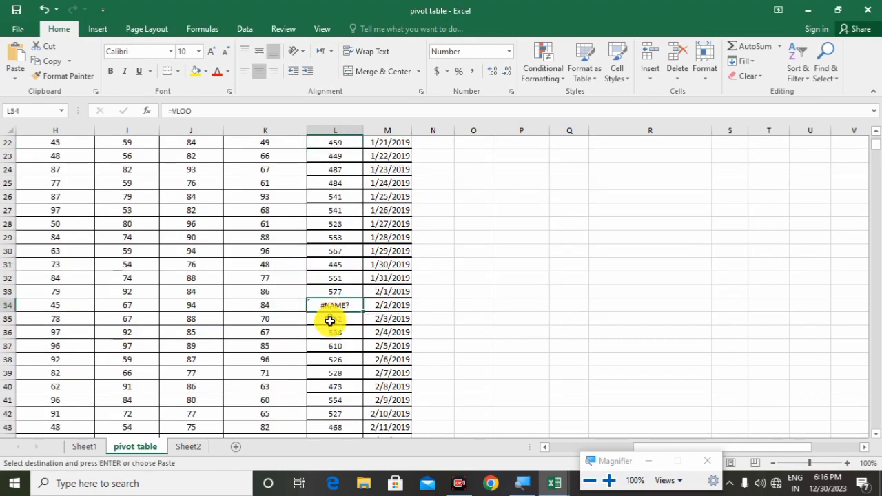
{"action": "scroll", "coordinate": [330, 317], "scroll_direction": "down", "scroll_amount": 6}
{"action": "key", "text": "ctrl+v"}
{"action": "scroll", "coordinate": [330, 330], "scroll_direction": "down", "scroll_amount": 6}
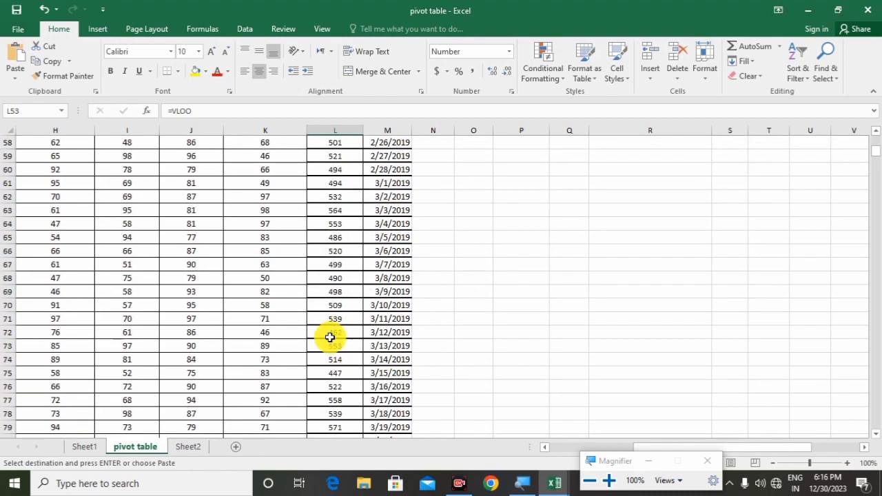
{"action": "left_click", "coordinate": [330, 335]}
{"action": "key", "text": "Return"}
Paste the copied =VLOO formula into cell L88 of the TOTAL SALE column
{"action": "scroll", "coordinate": [332, 339], "scroll_direction": "down", "scroll_amount": 5}
{"action": "left_click", "coordinate": [334, 362]}
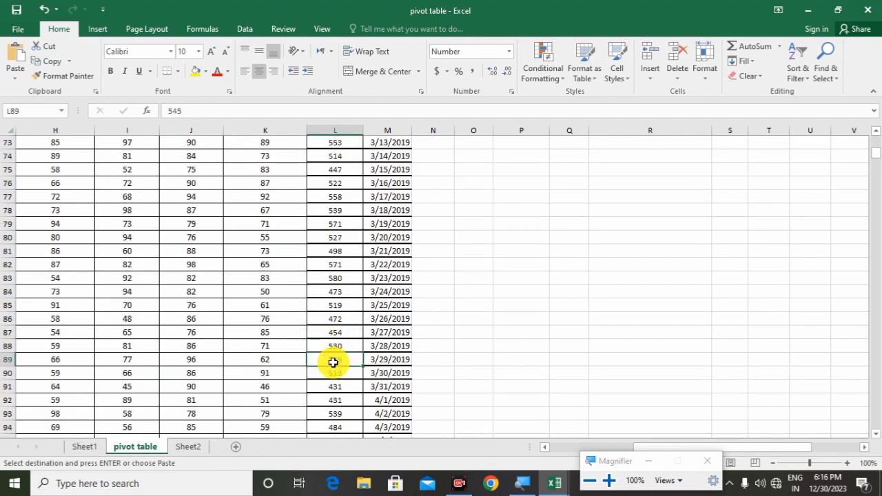
{"action": "key", "text": "super"}
{"action": "key", "text": "ctrl+v"}
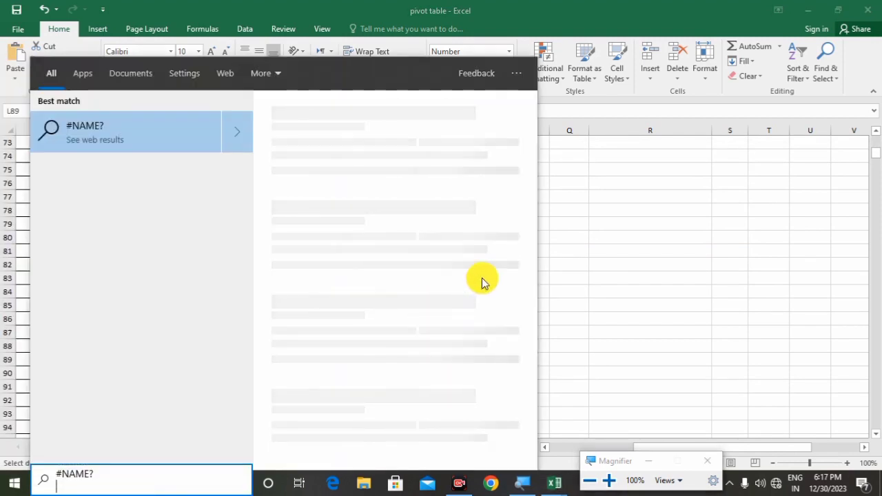
{"action": "left_click", "coordinate": [696, 235]}
{"action": "left_click", "coordinate": [328, 342]}
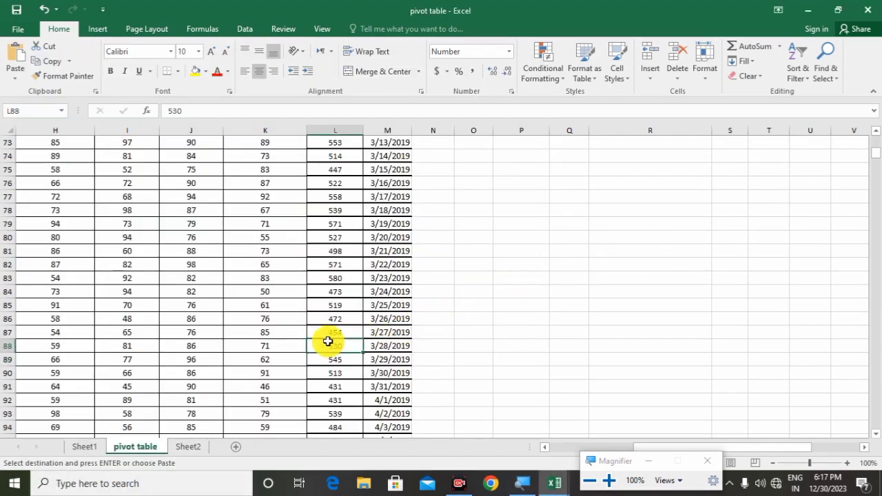
{"action": "key", "text": "ctrl+v"}
Paste the copied =VLOO formula into cells L114 and L130 of the TOTAL SALE column
{"action": "scroll", "coordinate": [325, 388], "scroll_direction": "down", "scroll_amount": 8}
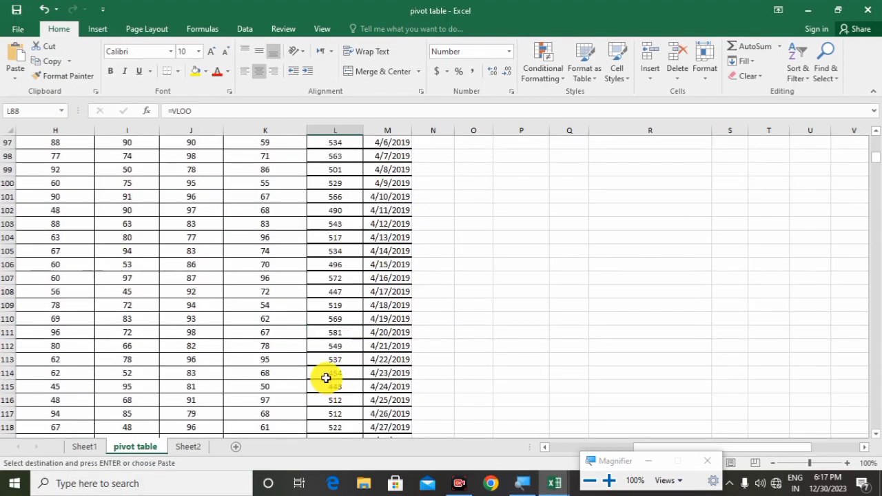
{"action": "left_click", "coordinate": [326, 375]}
{"action": "key", "text": "ctrl+v"}
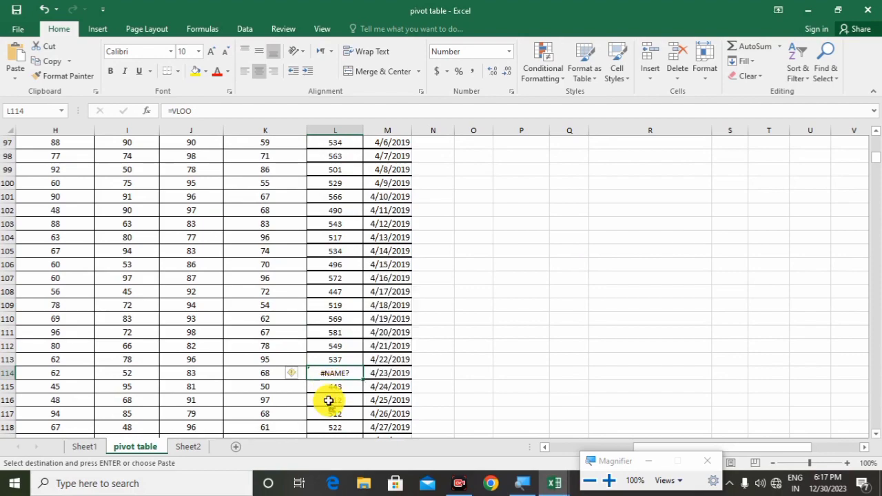
{"action": "scroll", "coordinate": [329, 396], "scroll_direction": "down", "scroll_amount": 5}
{"action": "left_click", "coordinate": [330, 388]}
{"action": "key", "text": "super"}
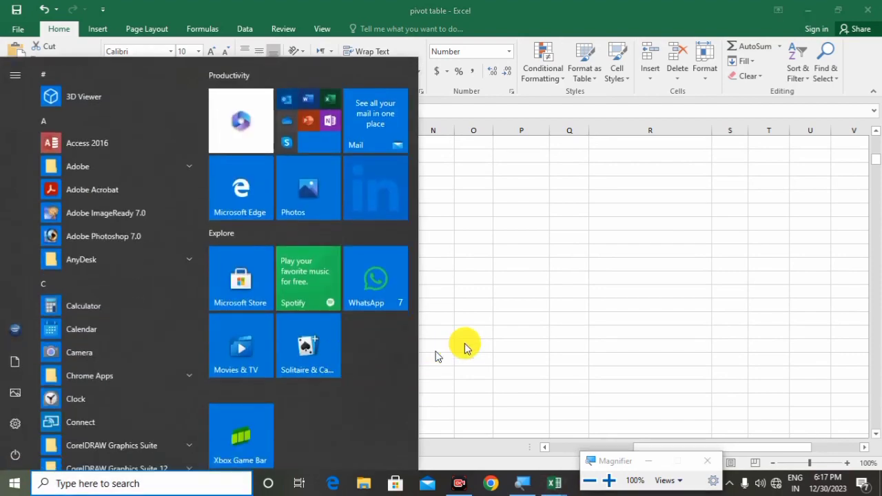
{"action": "left_click", "coordinate": [529, 321]}
{"action": "key", "text": "ctrl+v"}
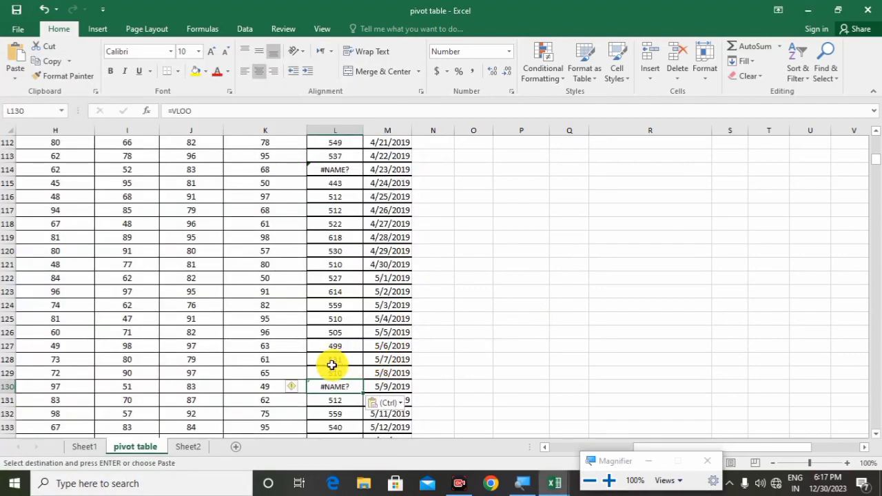
Return to the PivotTable on Sheet1 and move CITY from its report filters to its columns
{"action": "scroll", "coordinate": [335, 357], "scroll_direction": "up", "scroll_amount": 20}
{"action": "scroll", "coordinate": [337, 353], "scroll_direction": "up", "scroll_amount": 16}
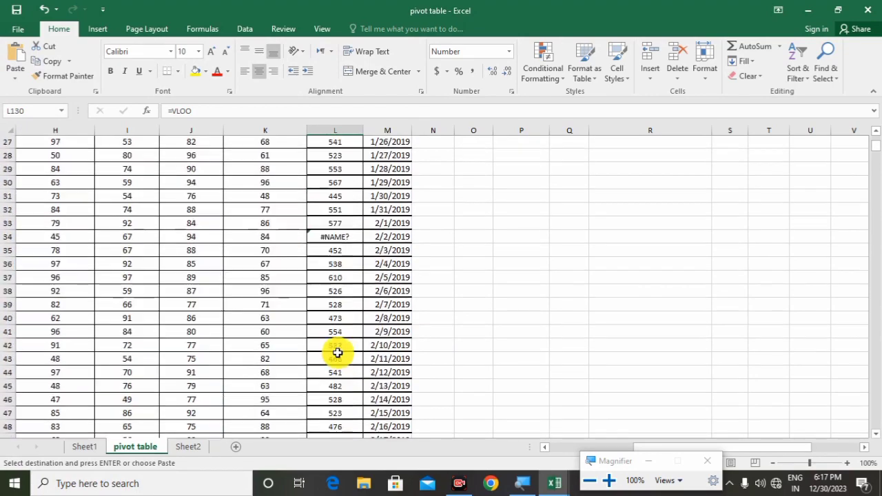
{"action": "left_click", "coordinate": [86, 446]}
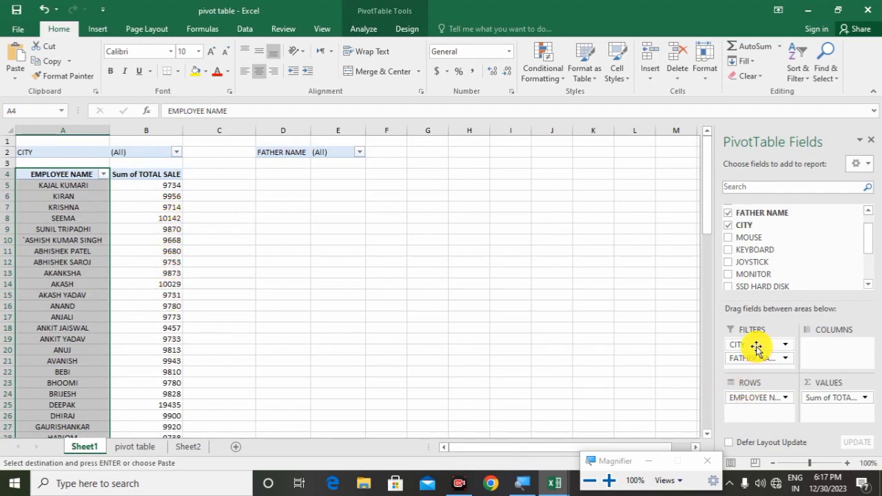
{"action": "left_click_drag", "start_coordinate": [756, 348], "coordinate": [827, 348]}
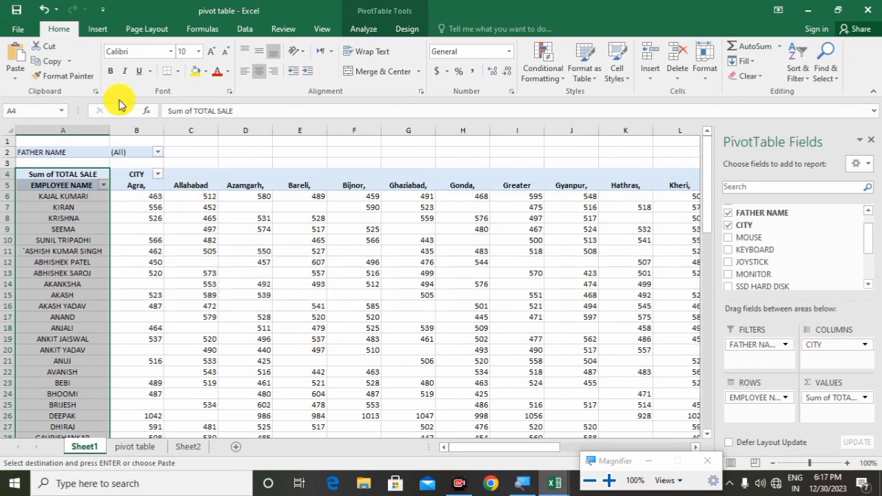
Set the PivotTable to show VISION for error values and turn off the custom display for empty cells
{"action": "left_click", "coordinate": [352, 33]}
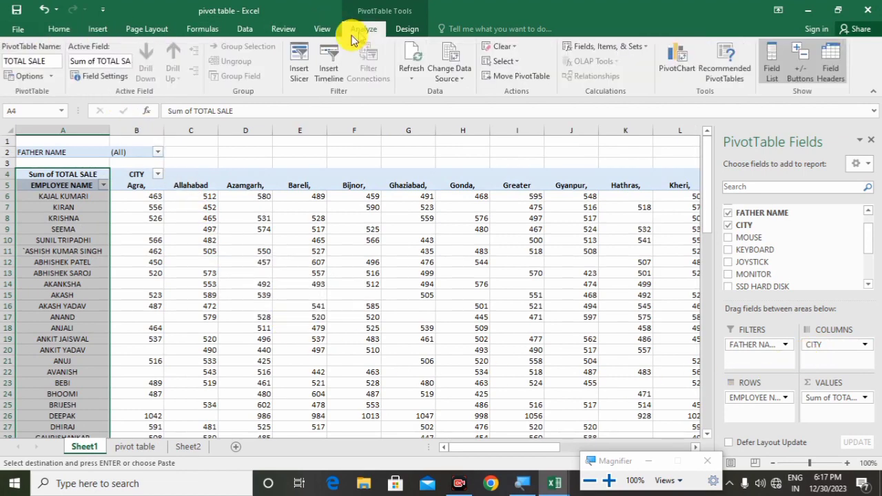
{"action": "left_click", "coordinate": [50, 76]}
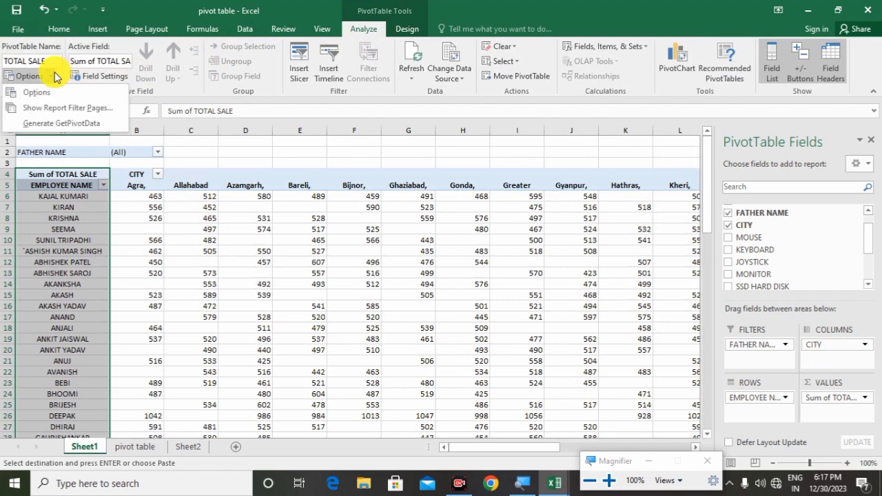
{"action": "left_click", "coordinate": [31, 91]}
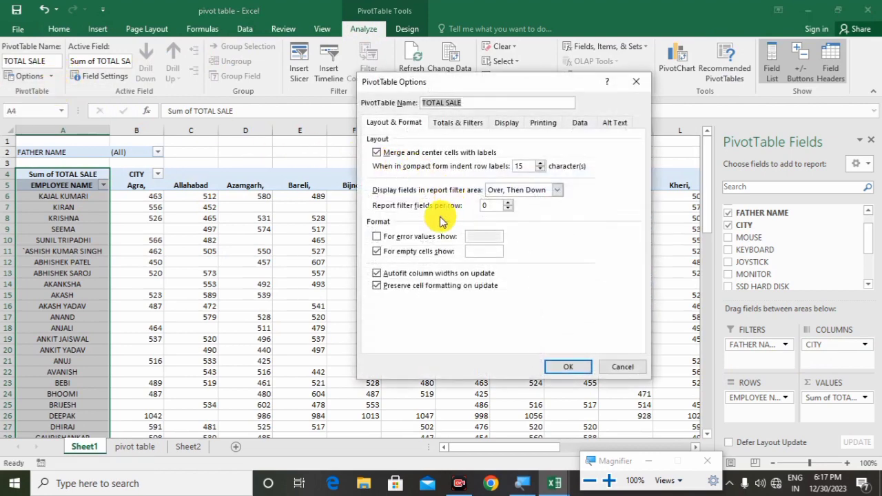
{"action": "left_click", "coordinate": [376, 237]}
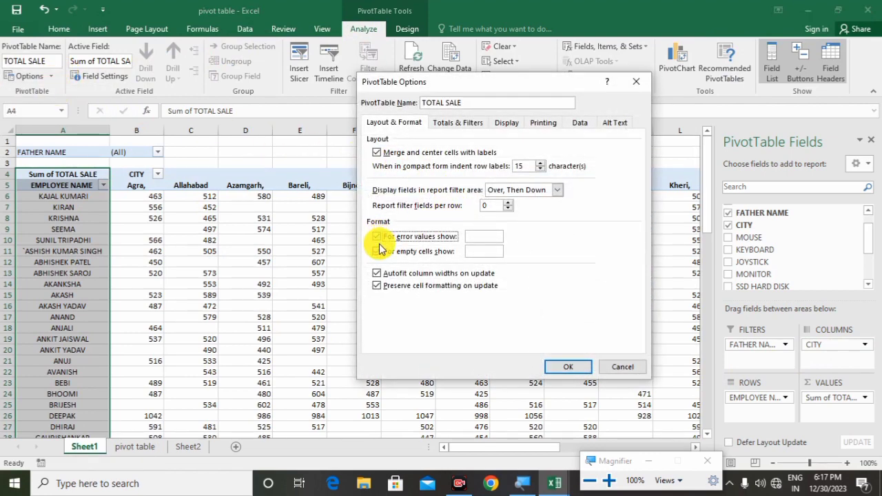
{"action": "left_click", "coordinate": [377, 252]}
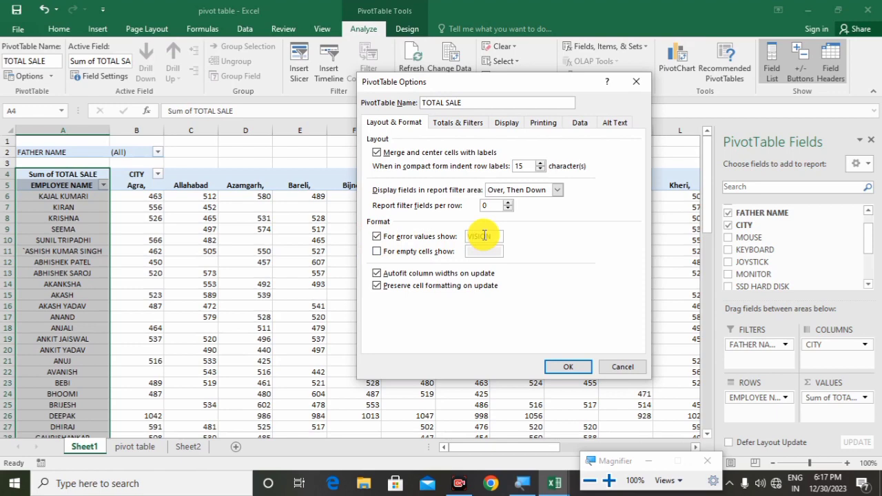
{"action": "left_click", "coordinate": [566, 367]}
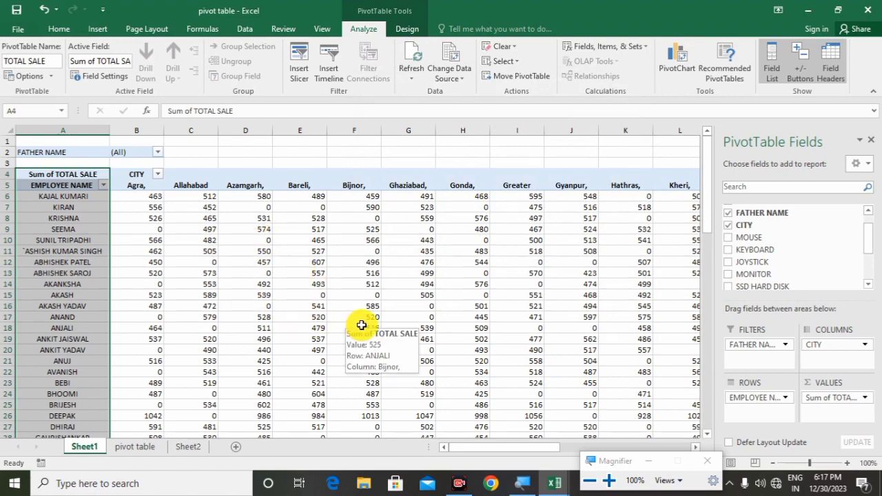
Look through the PivotTable's employee rows down to the Grand Total and refresh its data from the source sheet
{"action": "scroll", "coordinate": [360, 325], "scroll_direction": "down", "scroll_amount": 4}
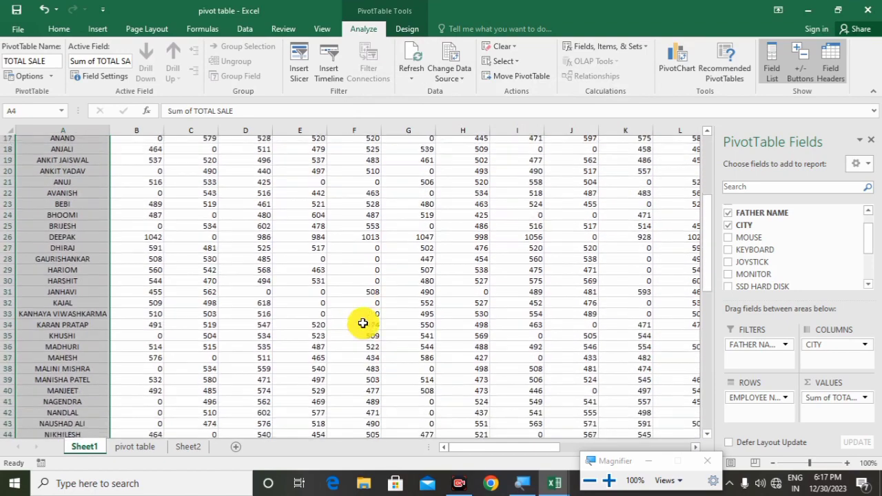
{"action": "scroll", "coordinate": [362, 323], "scroll_direction": "down", "scroll_amount": 7}
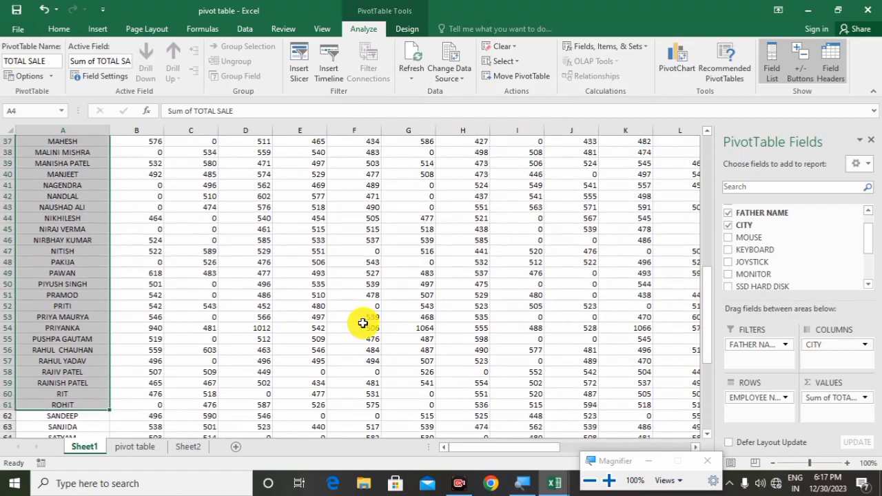
{"action": "scroll", "coordinate": [362, 323], "scroll_direction": "down", "scroll_amount": 6}
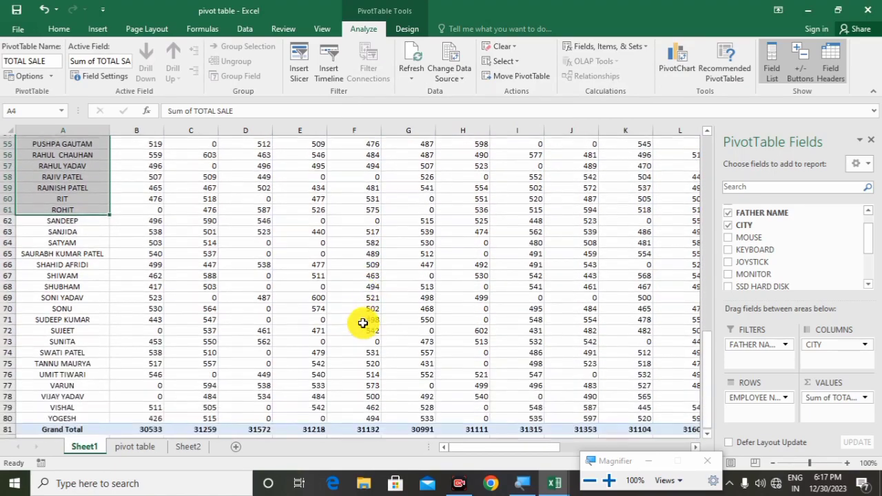
{"action": "scroll", "coordinate": [363, 323], "scroll_direction": "down", "scroll_amount": 2}
{"action": "scroll", "coordinate": [363, 323], "scroll_direction": "up", "scroll_amount": 4}
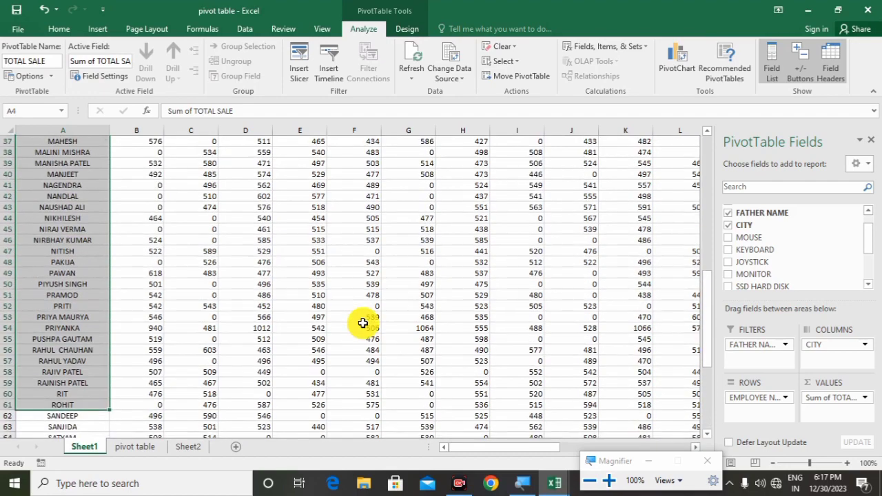
{"action": "scroll", "coordinate": [362, 323], "scroll_direction": "up", "scroll_amount": 8}
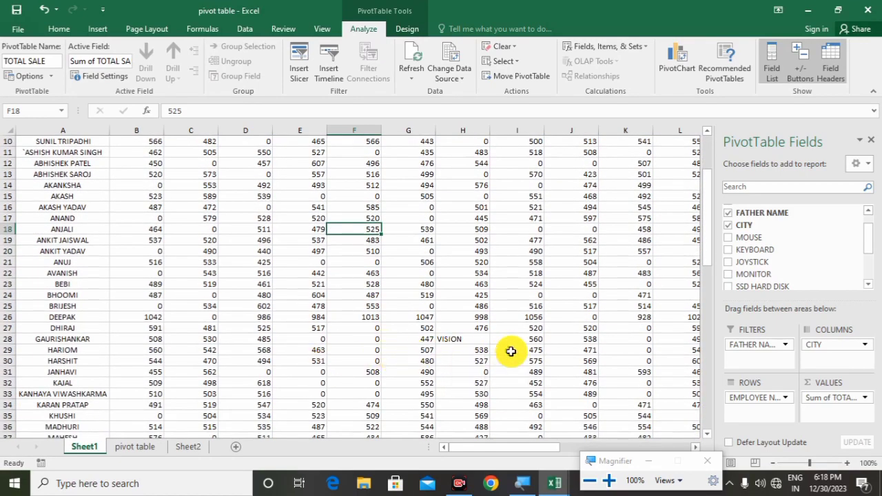
Look through the refreshed PivotTable's employee rows and city columns to find where VISION replaces error values
{"action": "scroll", "coordinate": [513, 353], "scroll_direction": "down", "scroll_amount": 5}
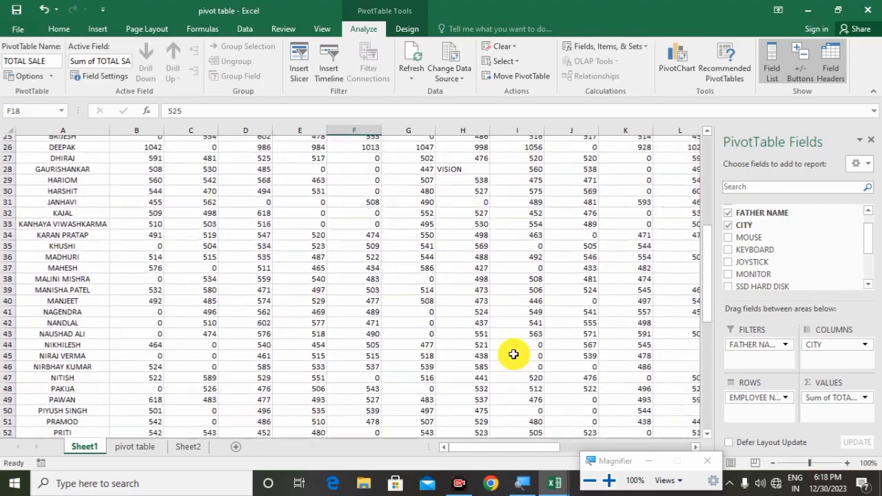
{"action": "scroll", "coordinate": [513, 354], "scroll_direction": "down", "scroll_amount": 5}
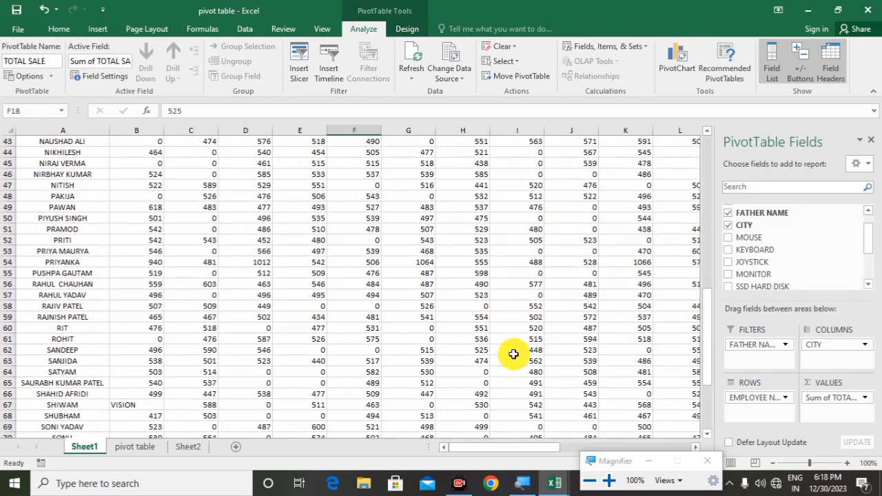
{"action": "scroll", "coordinate": [501, 339], "scroll_direction": "down", "scroll_amount": 3}
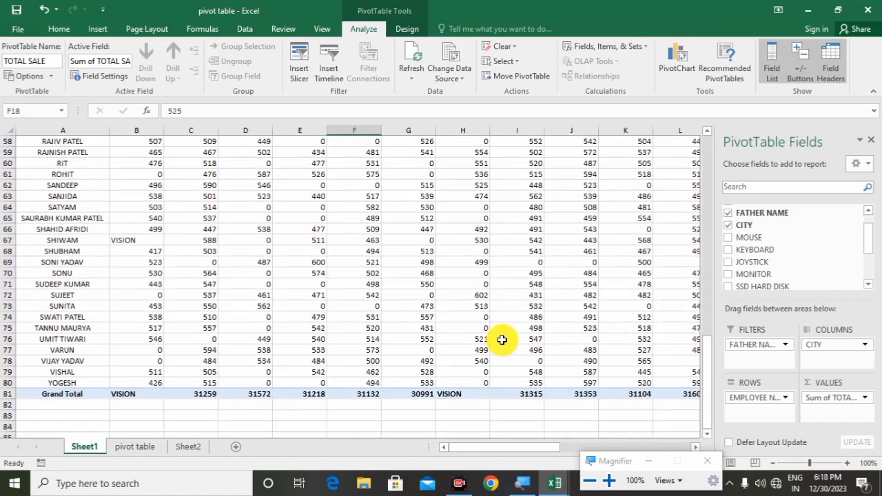
{"action": "scroll", "coordinate": [502, 339], "scroll_direction": "up", "scroll_amount": 17}
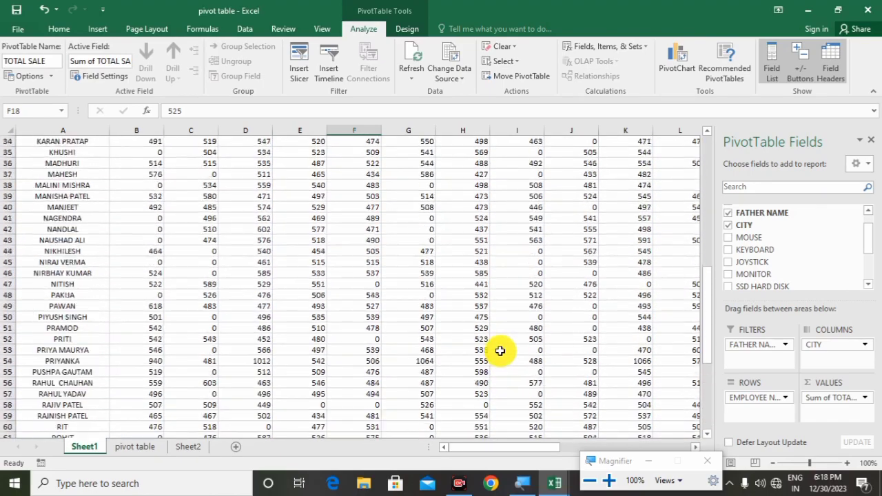
{"action": "scroll", "coordinate": [500, 350], "scroll_direction": "up", "scroll_amount": 1}
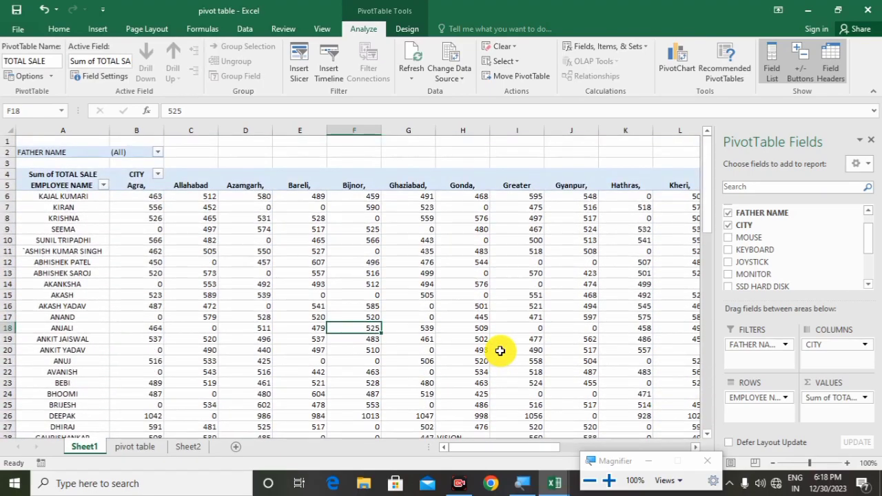
{"action": "left_click_drag", "start_coordinate": [493, 446], "coordinate": [563, 445]}
{"action": "scroll", "coordinate": [569, 367], "scroll_direction": "down", "scroll_amount": 1}
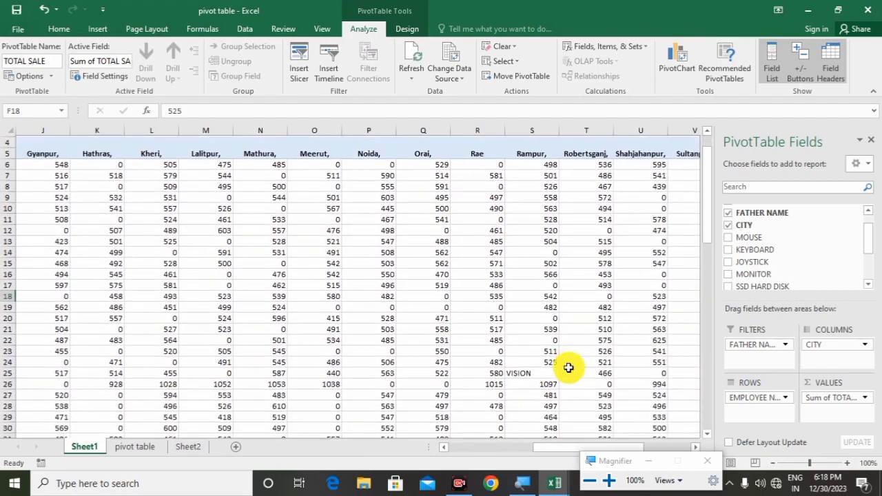
{"action": "scroll", "coordinate": [568, 367], "scroll_direction": "down", "scroll_amount": 1}
Select the VISION cell at row 25 in the Rampur column and magnify the screen around it for inspection
{"action": "left_click", "coordinate": [544, 340]}
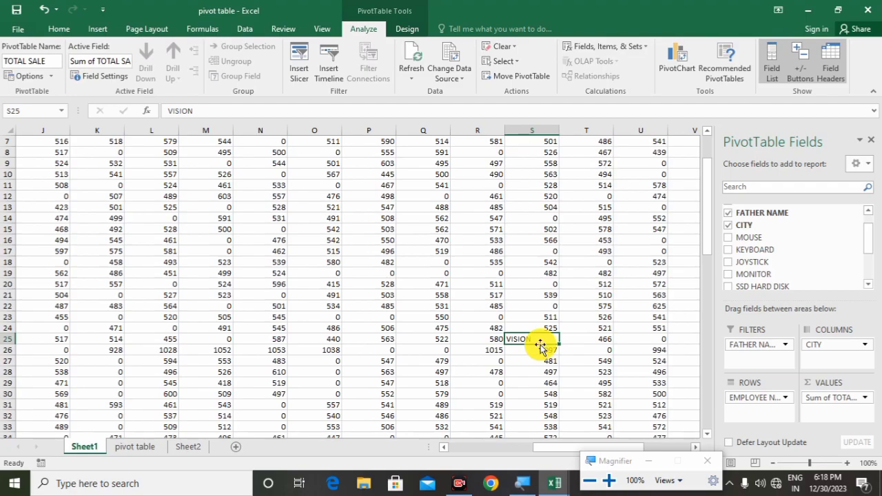
{"action": "key", "text": "super+plus"}
{"action": "key", "text": "super+plus"}
{"action": "key", "text": "super+plus"}
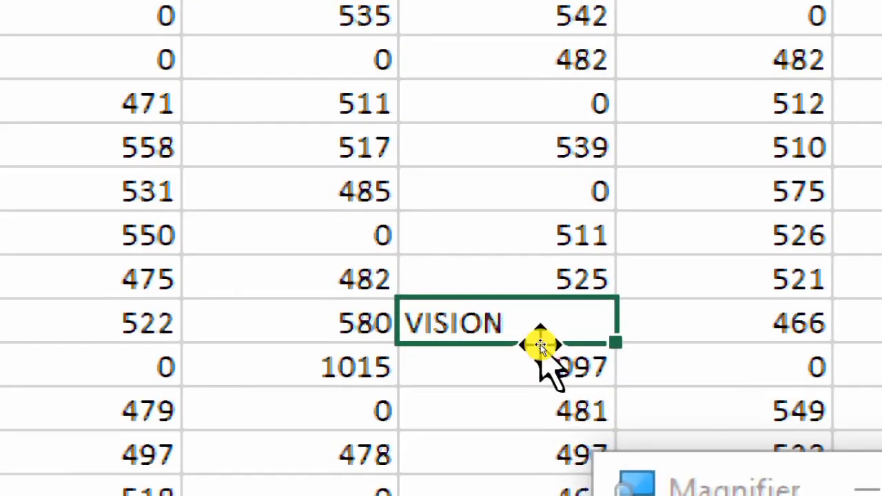
Restore the screen magnification to 100% and look across the PivotTable's city columns and totals for VISION entries
{"action": "key", "text": "super+minus"}
{"action": "key", "text": "super+minus"}
{"action": "key", "text": "super+minus"}
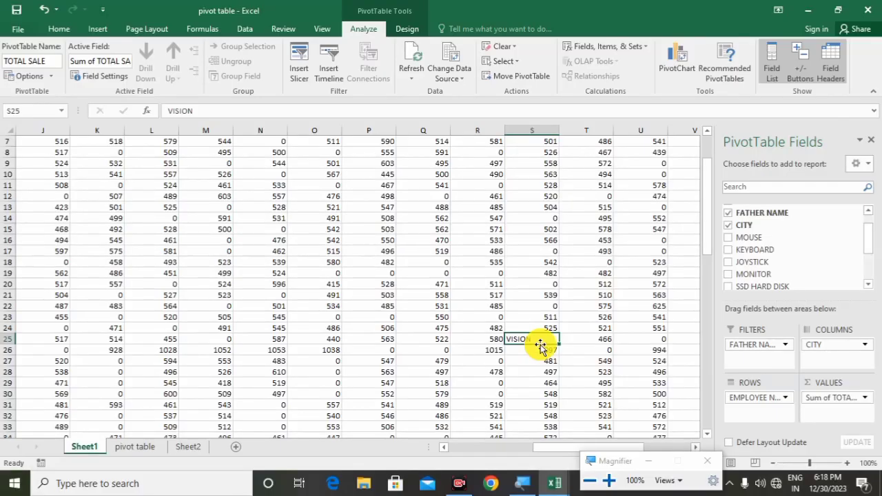
{"action": "key", "text": "Down"}
{"action": "key", "text": "Down"}
{"action": "key", "text": "Down"}
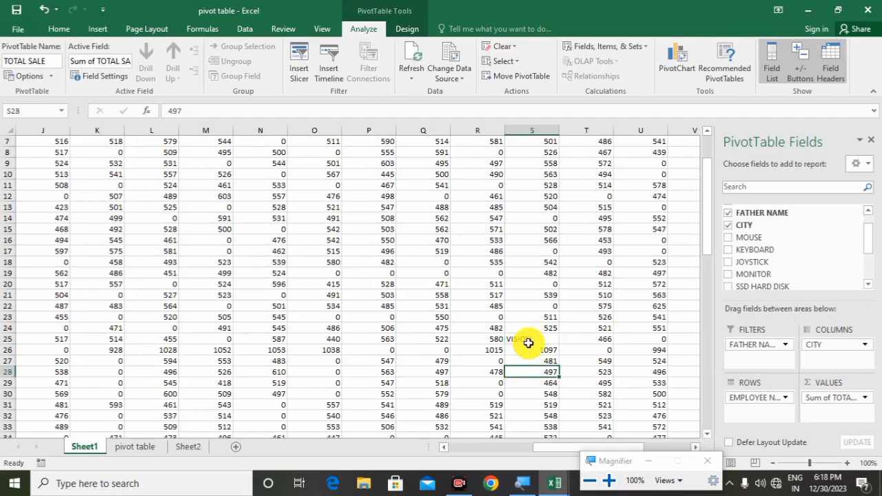
{"action": "left_click_drag", "start_coordinate": [560, 447], "coordinate": [655, 444]}
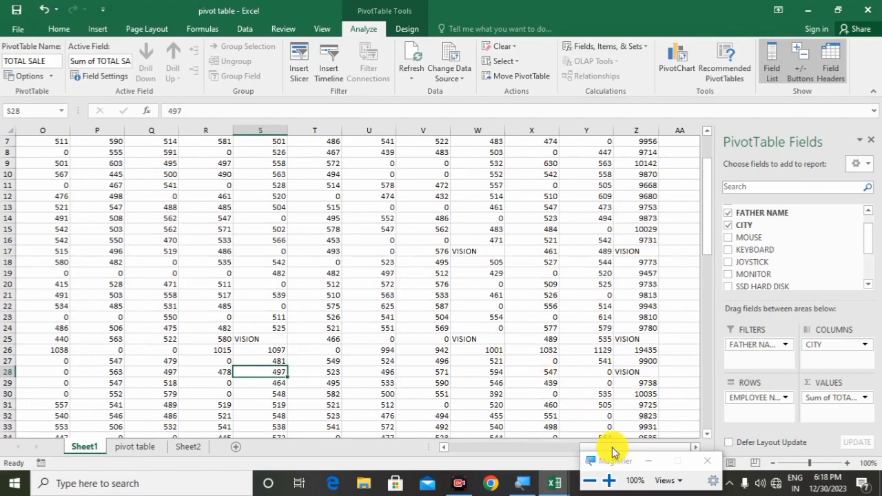
{"action": "left_click_drag", "start_coordinate": [612, 446], "coordinate": [470, 444]}
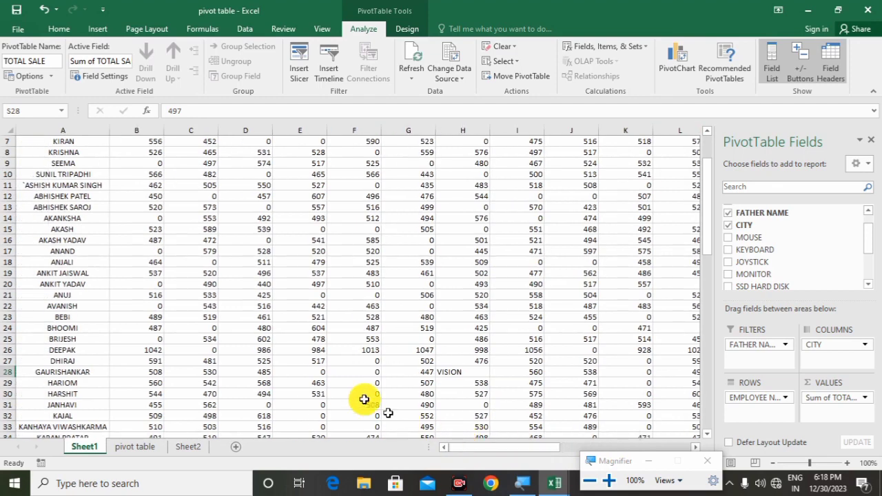
Set the PivotTable to show # for empty cells and turn off the replacement text for error values
{"action": "left_click", "coordinate": [50, 76]}
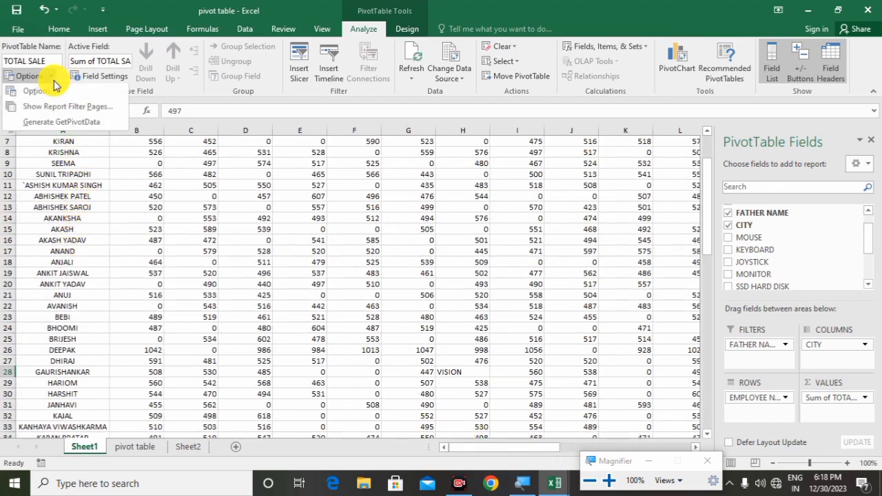
{"action": "left_click", "coordinate": [54, 92]}
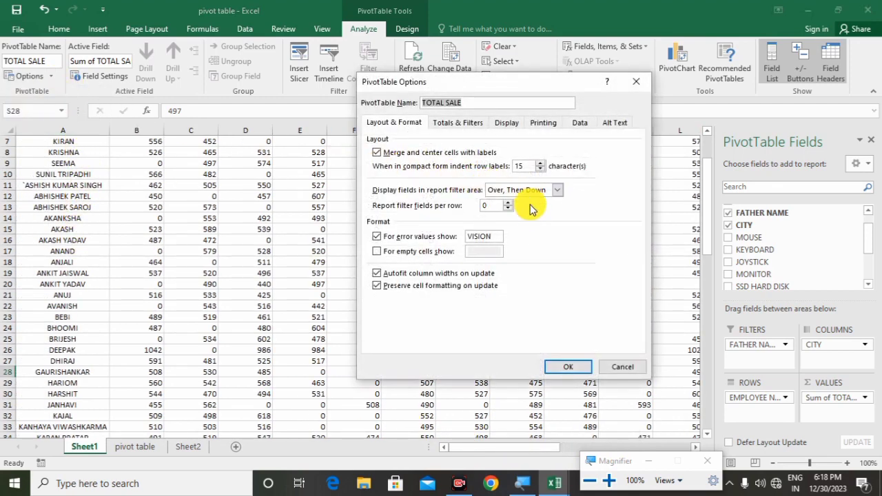
{"action": "left_click", "coordinate": [376, 252]}
{"action": "left_click", "coordinate": [376, 236]}
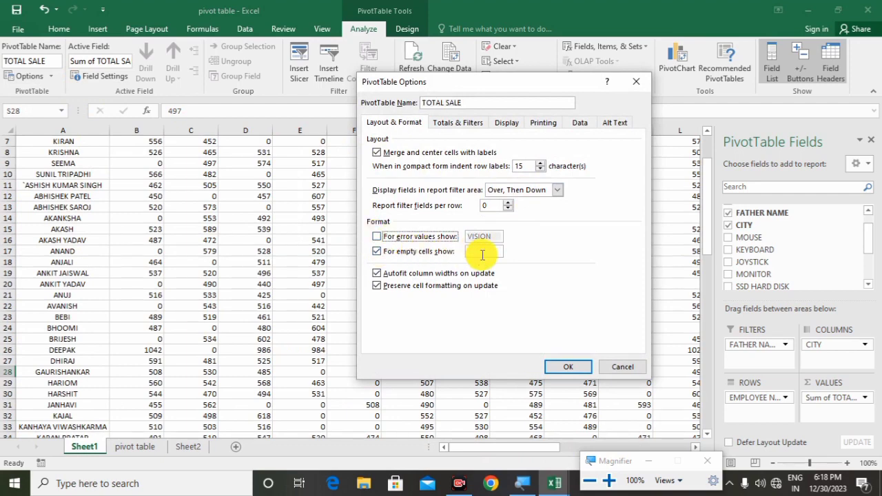
{"action": "left_click", "coordinate": [483, 255]}
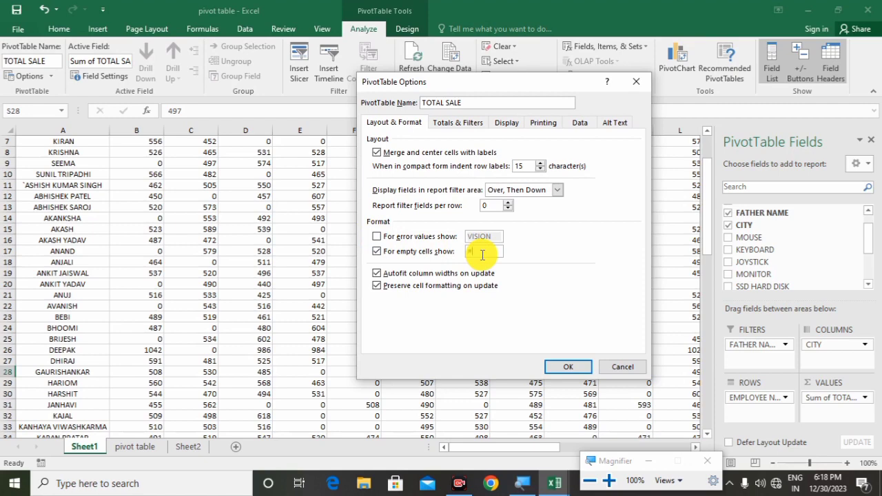
{"action": "type", "text": "#"}
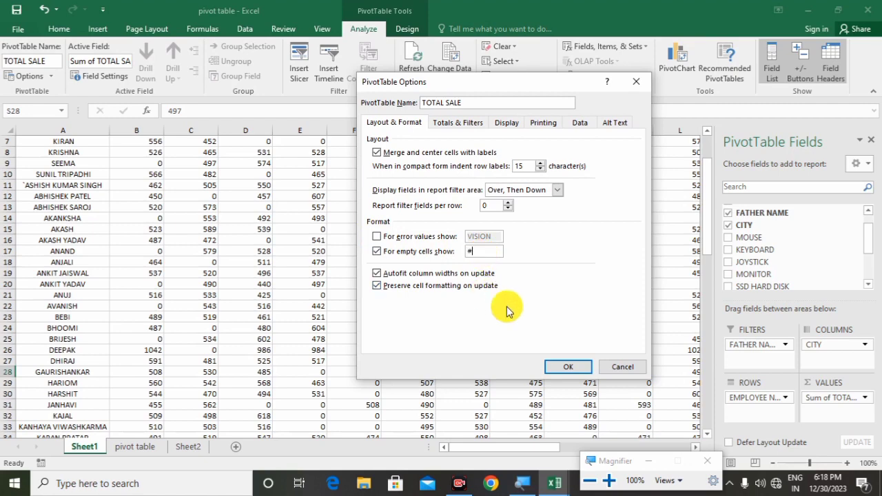
{"action": "left_click", "coordinate": [561, 375]}
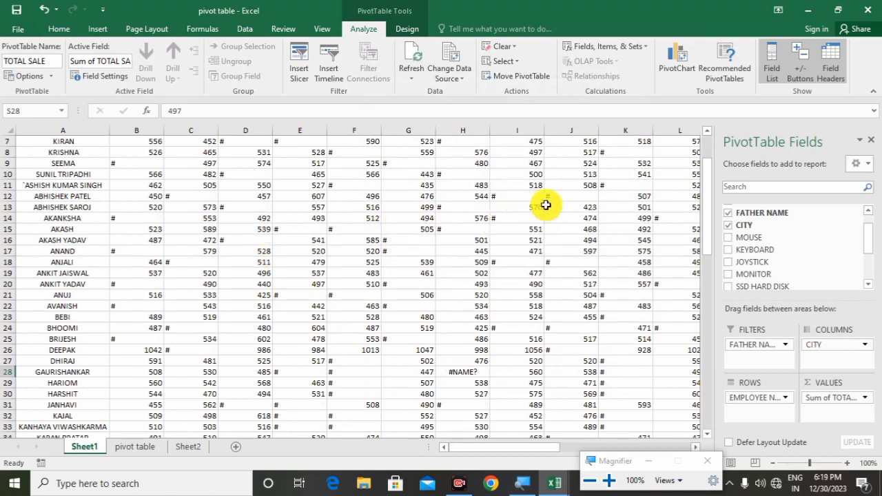
{"action": "left_click", "coordinate": [240, 252]}
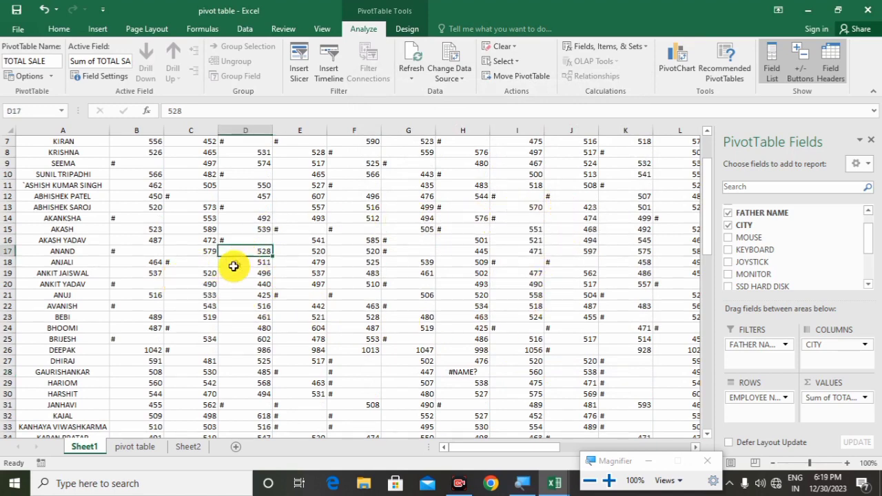
Turn off both autofitting column widths and preserving cell formatting on update for the PivotTable
{"action": "left_click", "coordinate": [50, 75]}
{"action": "left_click", "coordinate": [55, 96]}
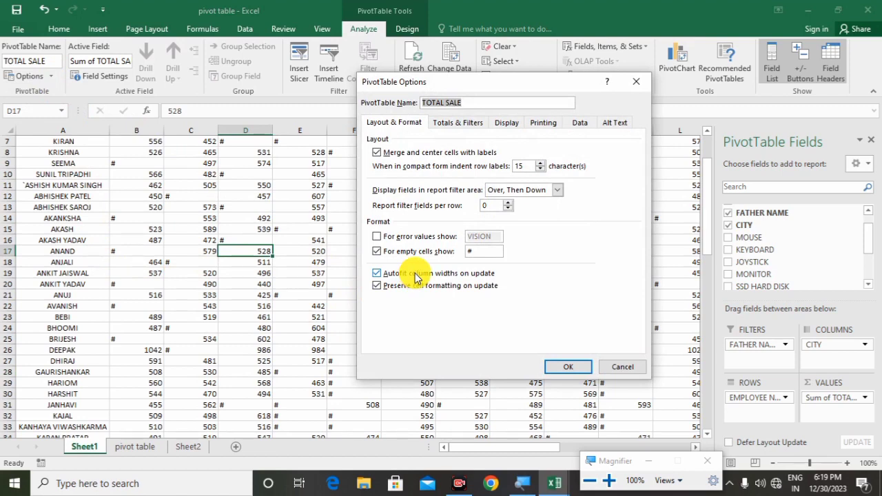
{"action": "left_click", "coordinate": [376, 274]}
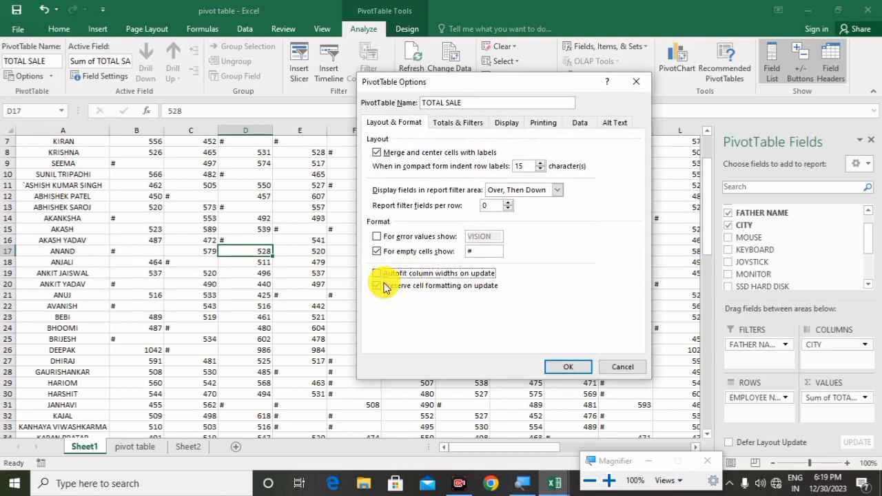
{"action": "left_click", "coordinate": [377, 285]}
{"action": "left_click", "coordinate": [582, 372]}
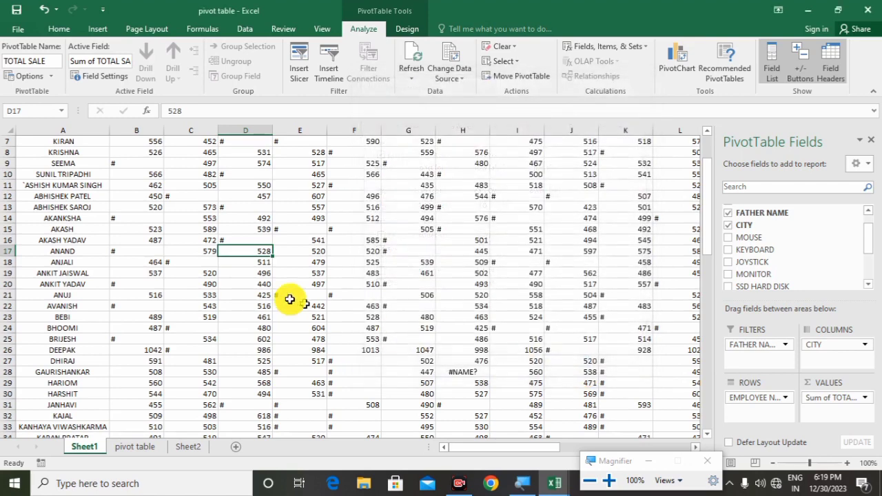
Replace the employee label in cell A14 with a long address text that exceeds the column width
{"action": "left_click", "coordinate": [75, 218]}
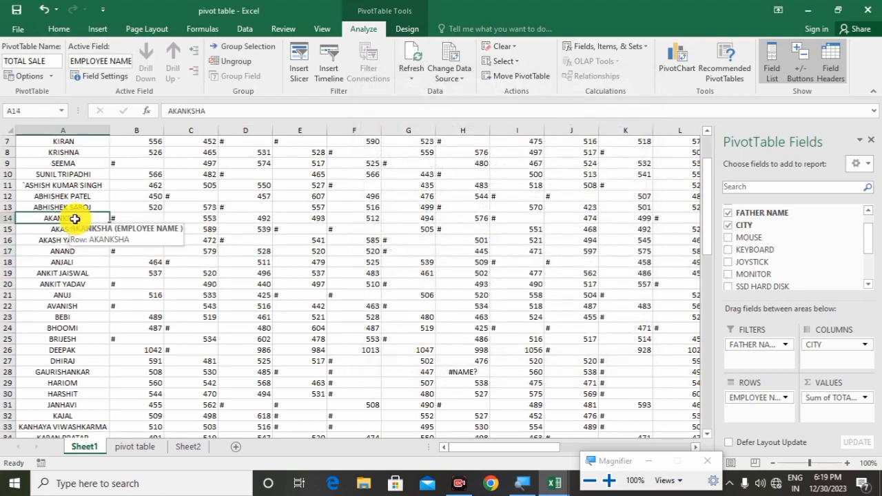
{"action": "type", "text": "UP"}
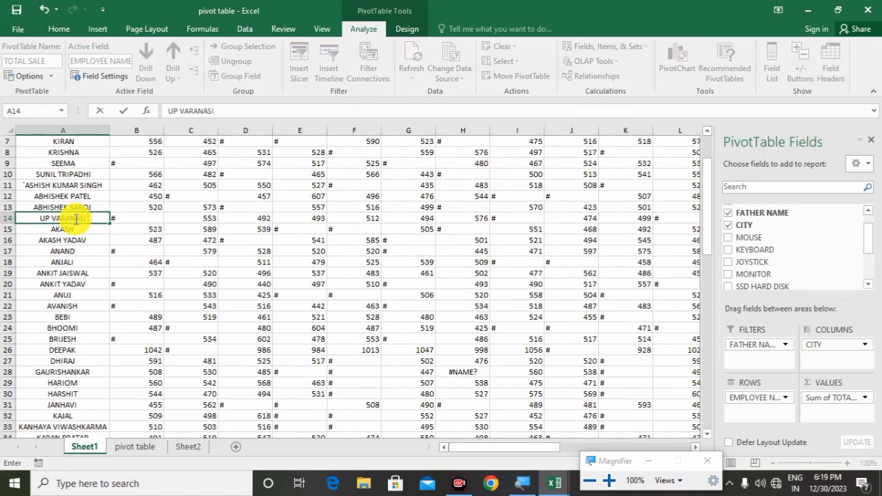
{"action": "type", "text": "VARANASI 2120015"}
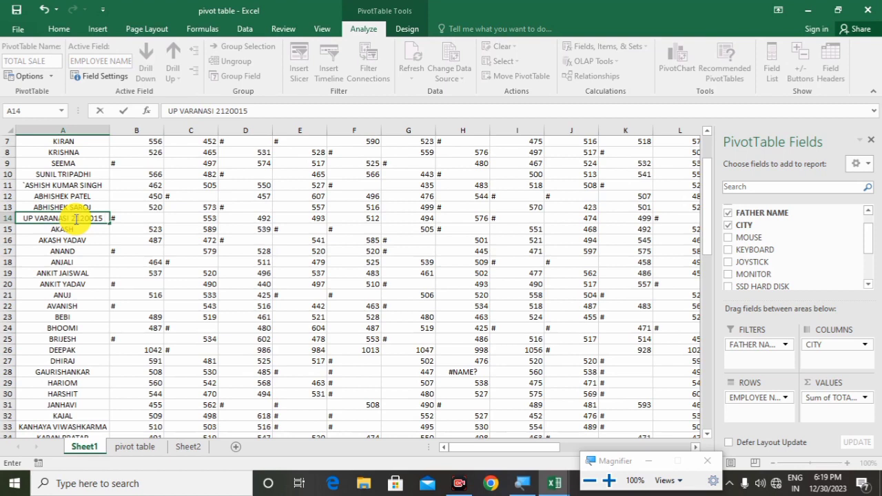
{"action": "type", "text": " BARAGAO"}
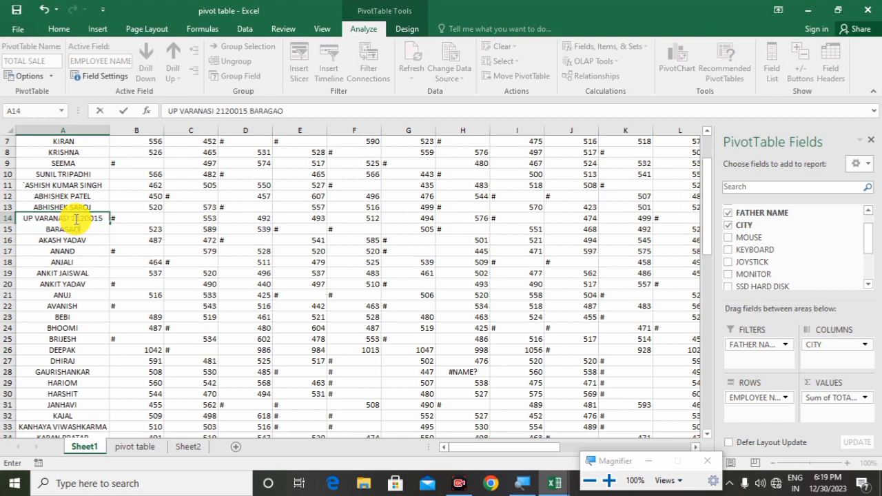
{"action": "type", "text": "N SADHPOGA NJ"}
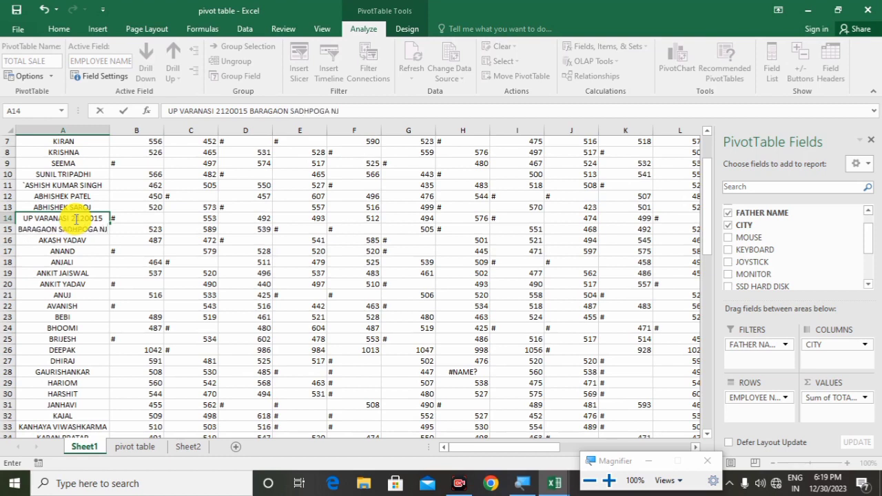
{"action": "left_click", "coordinate": [183, 284]}
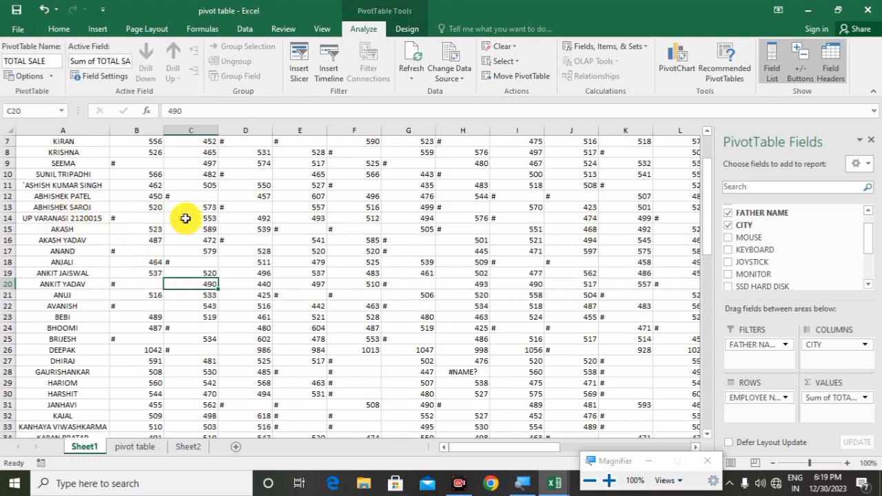
Turn on autofitting column widths on update for the PivotTable so the employee name column widens
{"action": "left_click", "coordinate": [97, 230]}
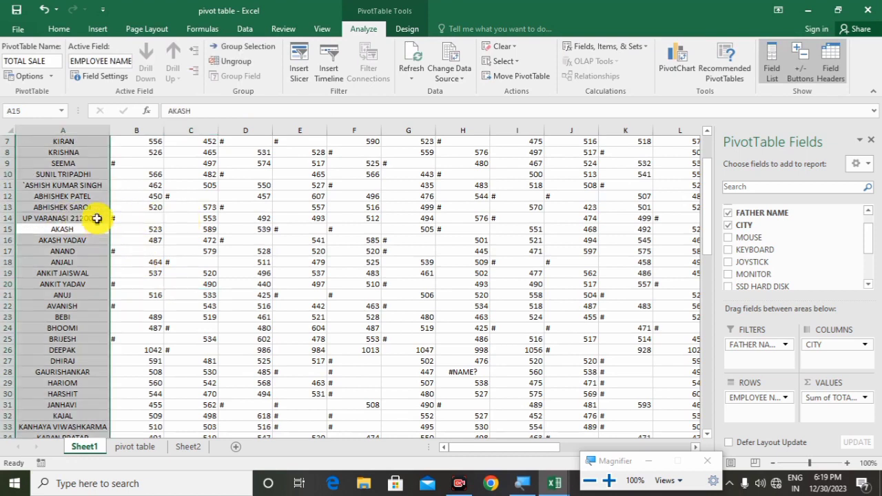
{"action": "left_click", "coordinate": [49, 79]}
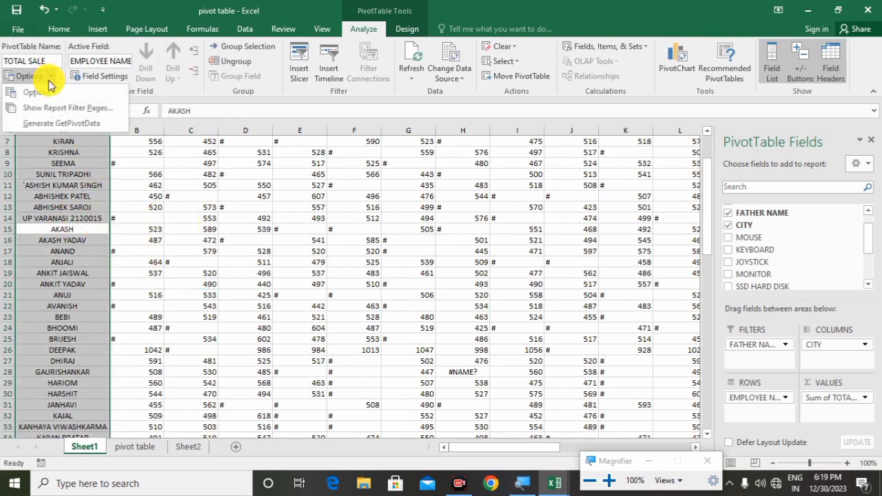
{"action": "left_click", "coordinate": [47, 90]}
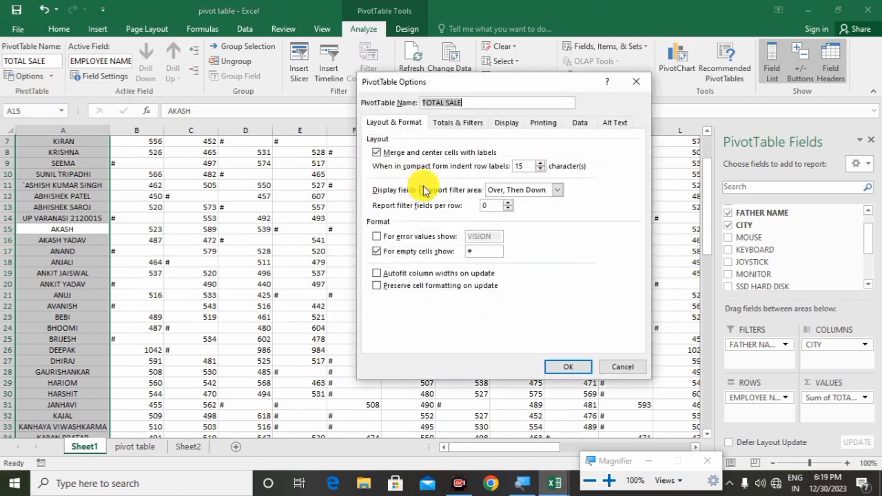
{"action": "left_click", "coordinate": [397, 275]}
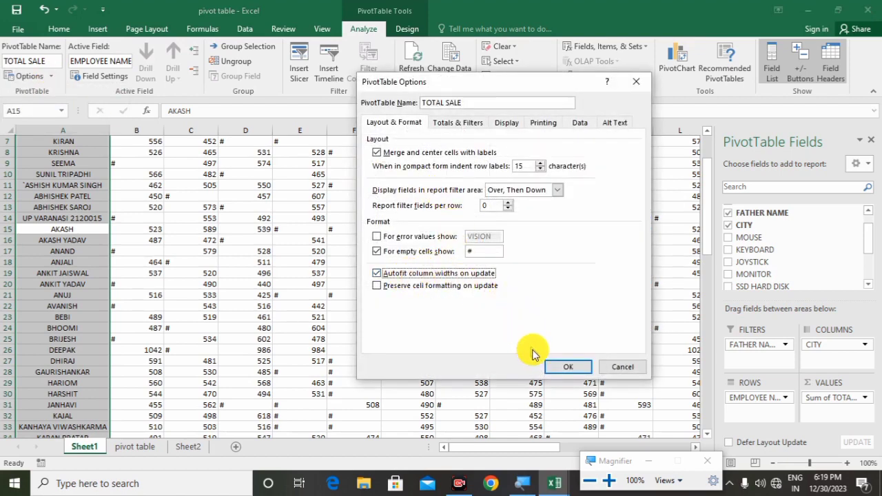
{"action": "left_click", "coordinate": [563, 367]}
{"action": "left_click", "coordinate": [217, 343]}
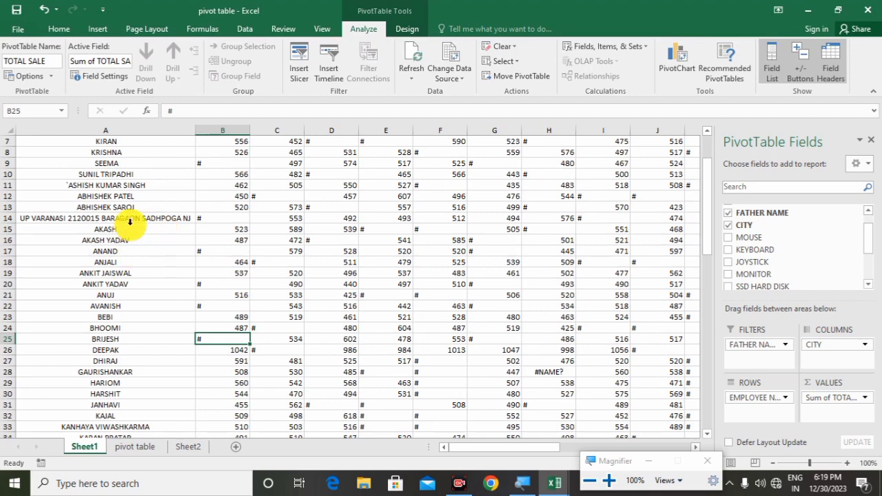
Fill cells B6 to B15 in the PivotTable's Agra column with yellow
{"action": "scroll", "coordinate": [172, 221], "scroll_direction": "up", "scroll_amount": 2}
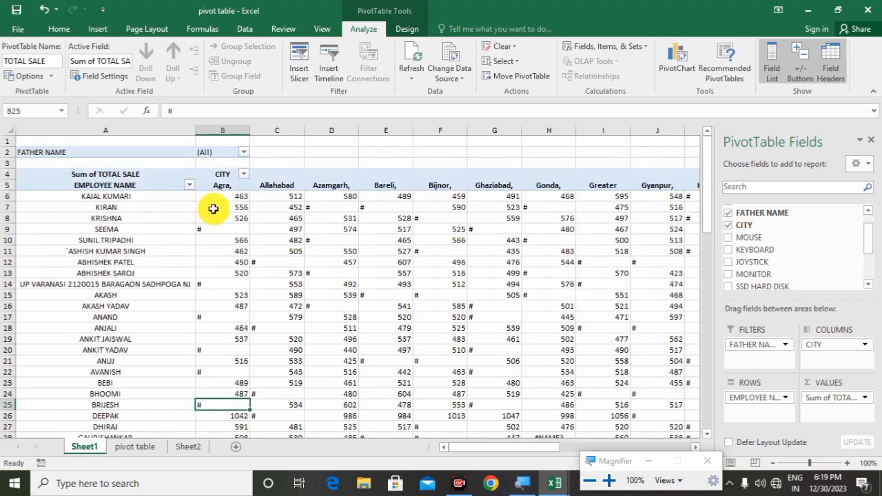
{"action": "left_click_drag", "start_coordinate": [222, 196], "coordinate": [226, 294]}
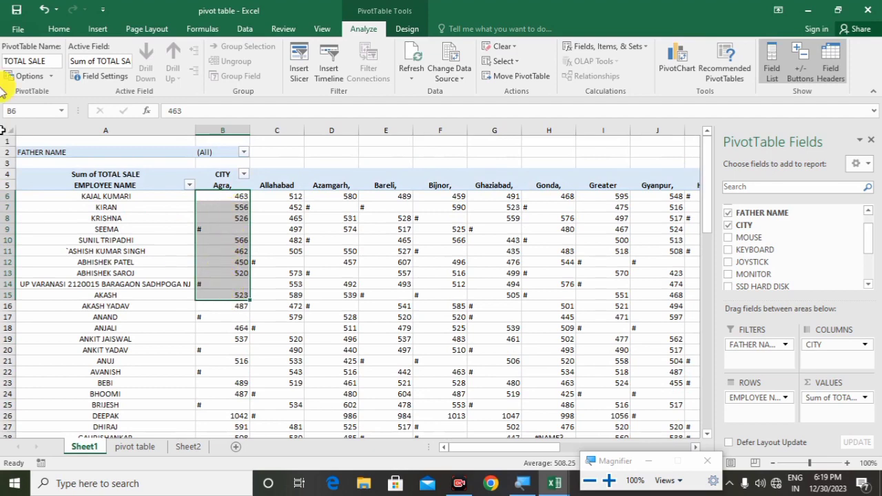
{"action": "left_click", "coordinate": [58, 28]}
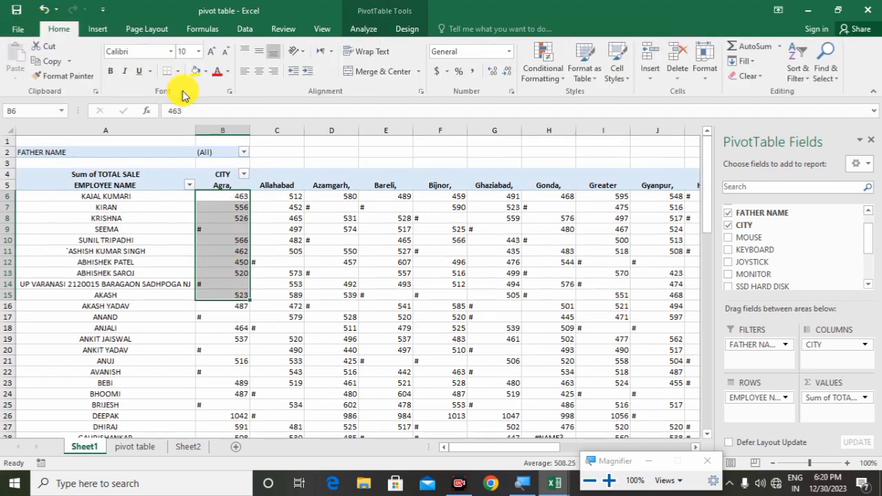
{"action": "left_click", "coordinate": [193, 72]}
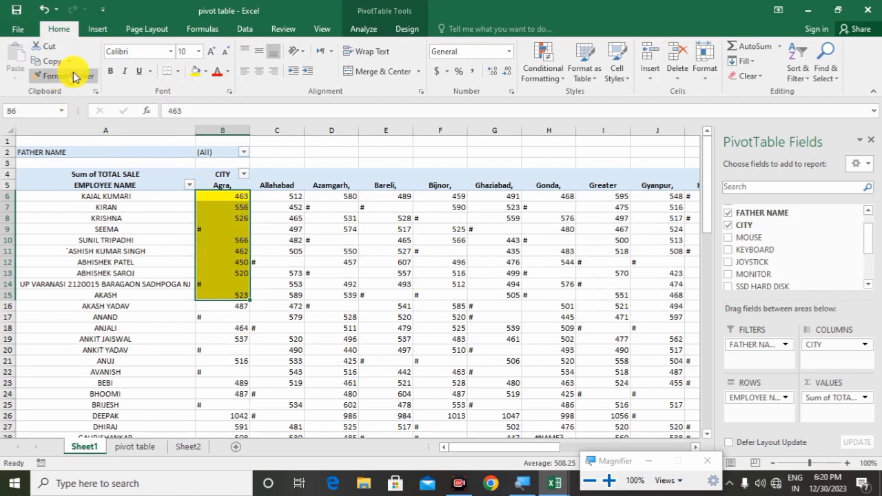
Turn off autofitting column widths and turn on preserving cell formatting on update for the PivotTable
{"action": "left_click", "coordinate": [351, 30]}
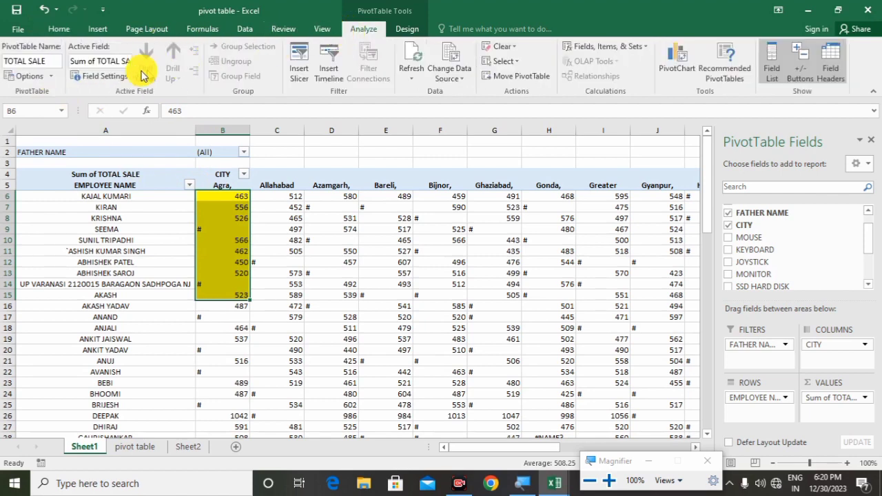
{"action": "left_click", "coordinate": [50, 76]}
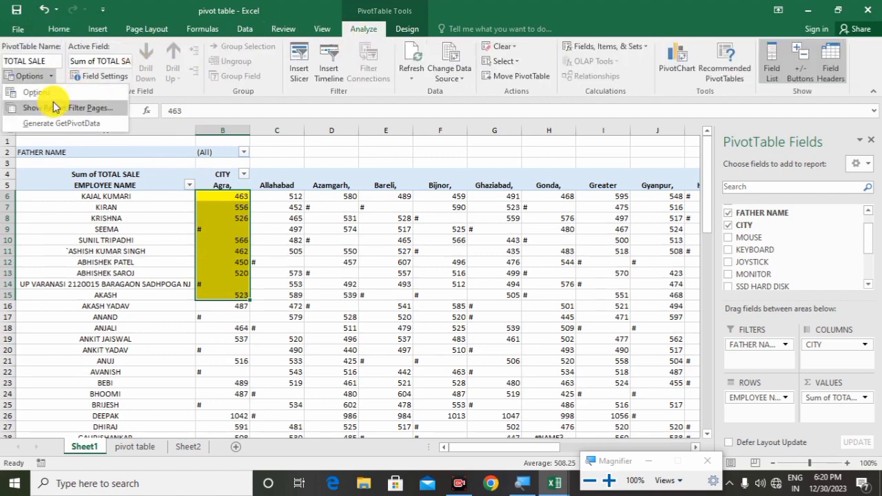
{"action": "left_click", "coordinate": [59, 98]}
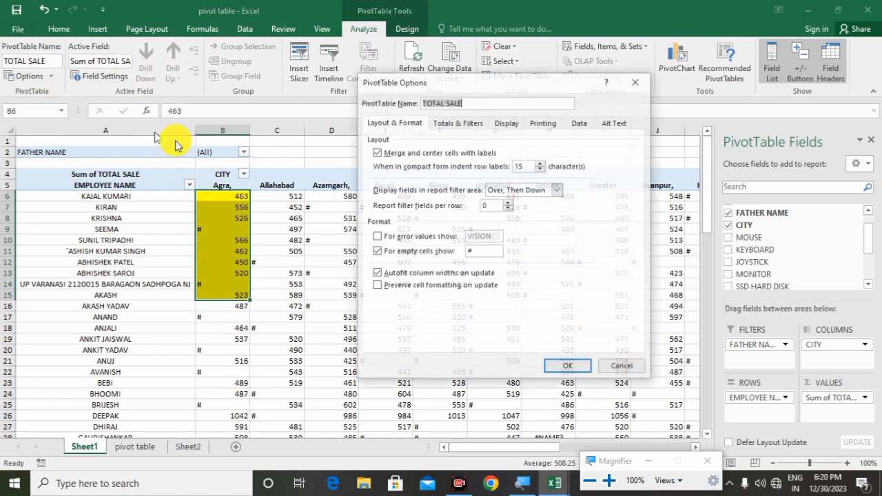
{"action": "left_click", "coordinate": [393, 275]}
{"action": "left_click", "coordinate": [387, 285]}
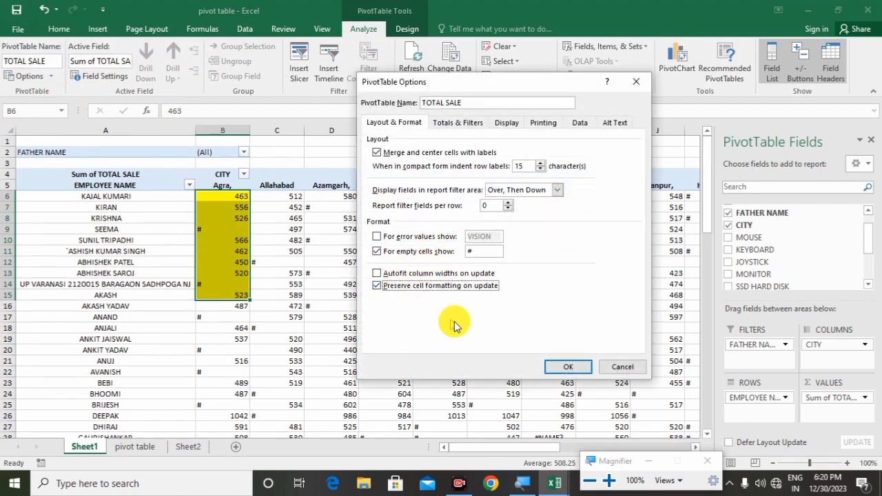
{"action": "left_click", "coordinate": [586, 365]}
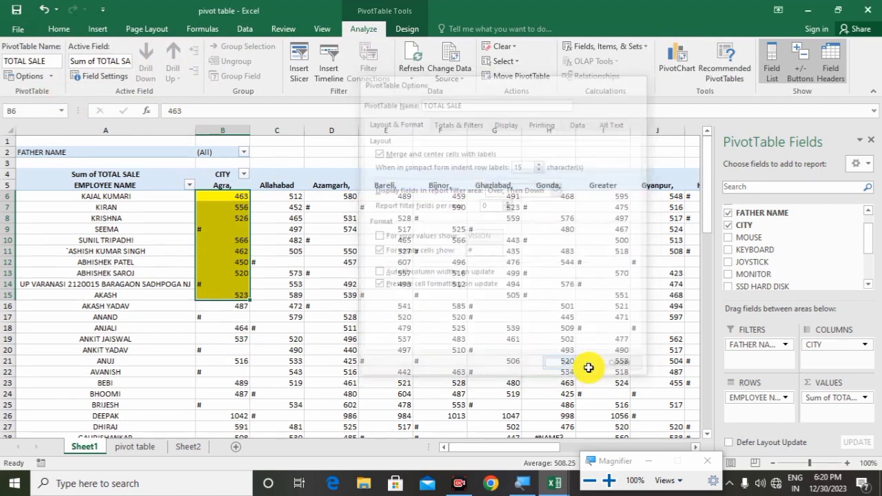
{"action": "left_click", "coordinate": [352, 359]}
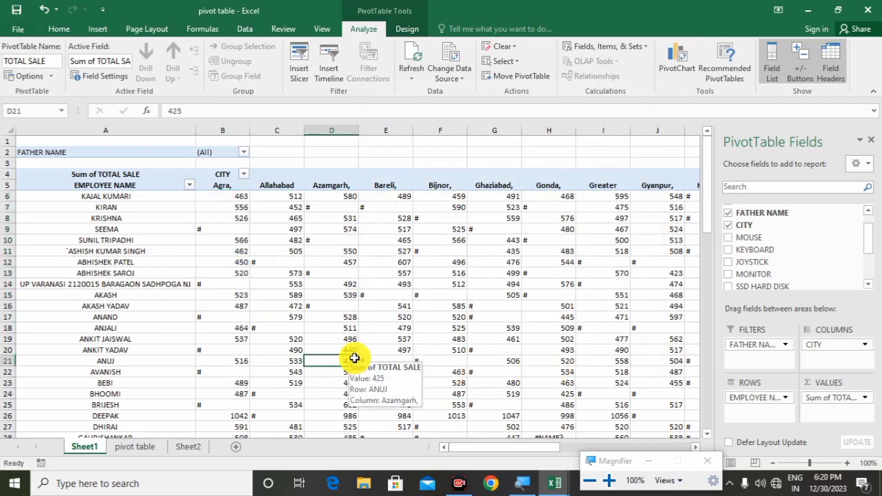
Review the PivotTable's layout and format options and close them without changing anything
{"action": "left_click", "coordinate": [31, 76]}
{"action": "left_click", "coordinate": [52, 97]}
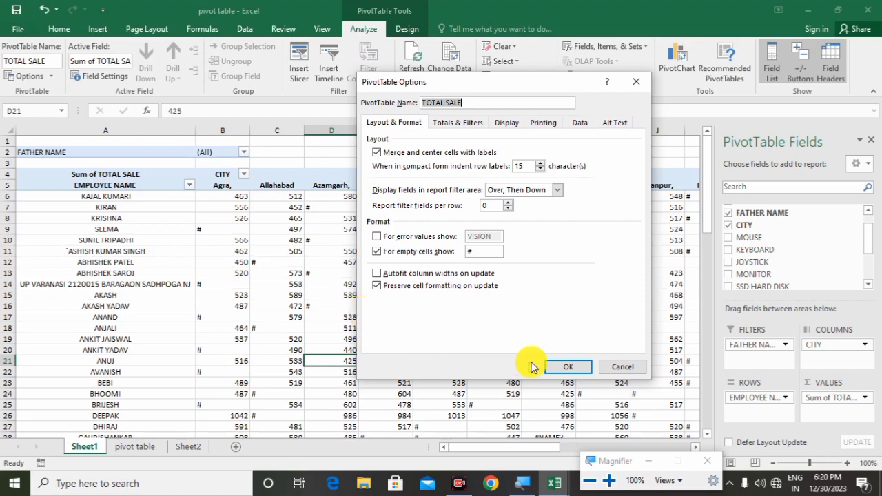
{"action": "left_click", "coordinate": [563, 367]}
{"action": "left_click", "coordinate": [458, 482]}
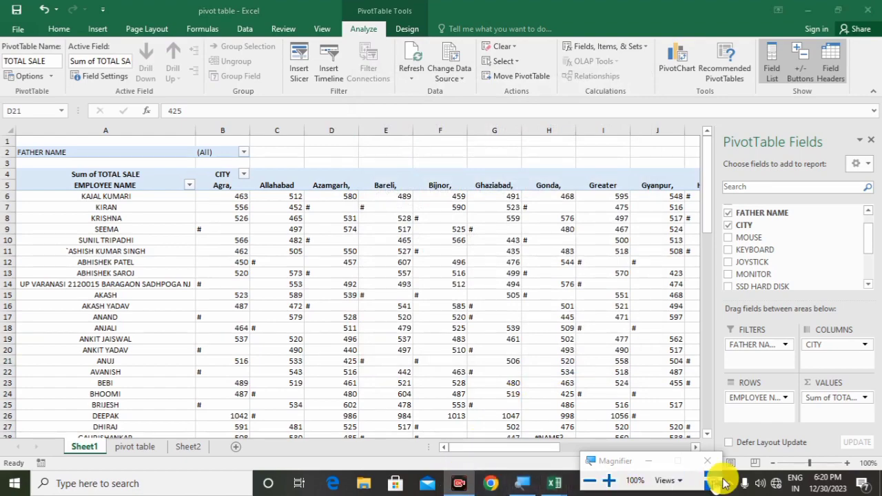